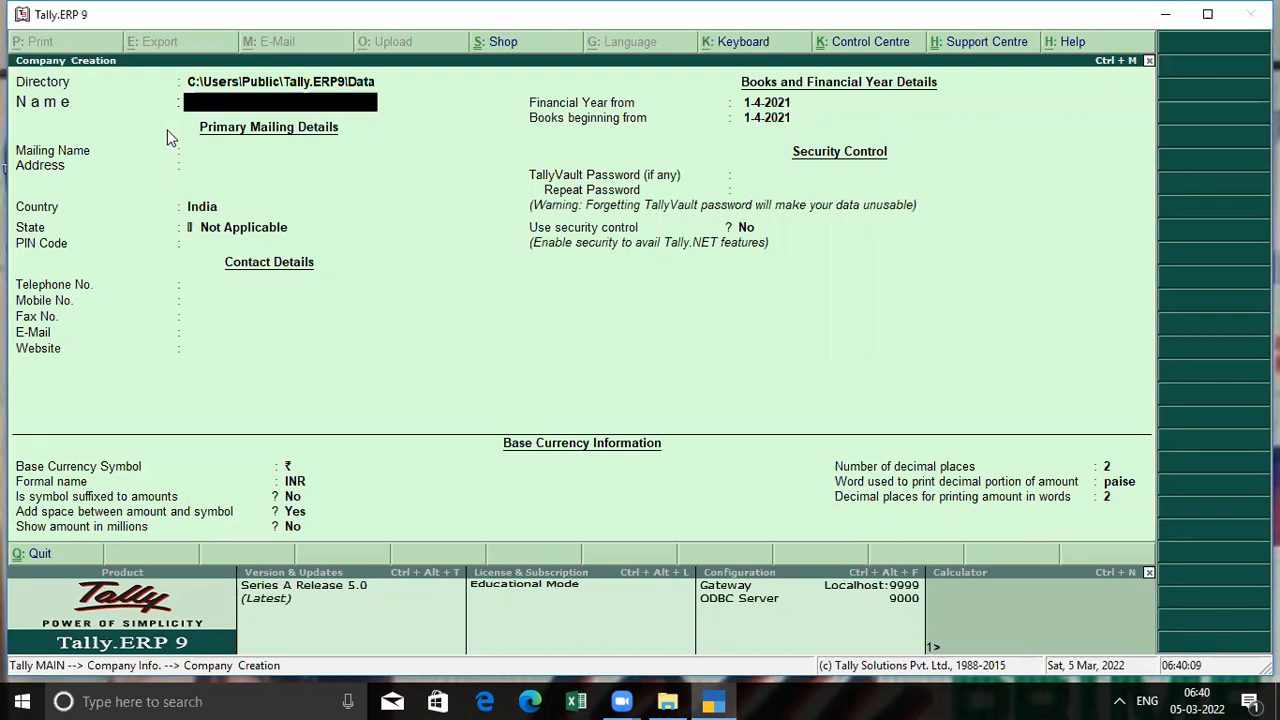
# Create a company named Shriram Tally Maihar Online Class, keeping the default settings
pyautogui.write('Shriram Tally')
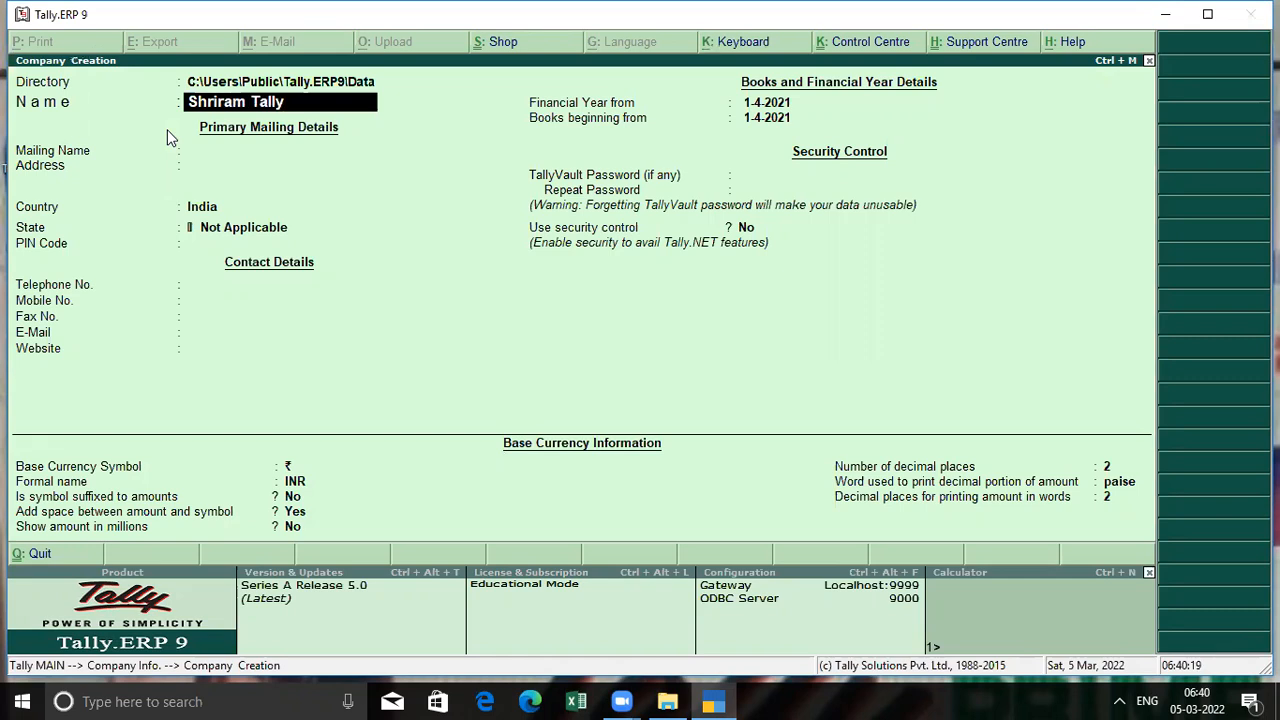
pyautogui.write('onlin')
pyautogui.press('BackSpace')
pyautogui.press('BackSpace')
pyautogui.press('BackSpace')
pyautogui.press('BackSpace')
pyautogui.press('BackSpace')
pyautogui.write('maihar online')
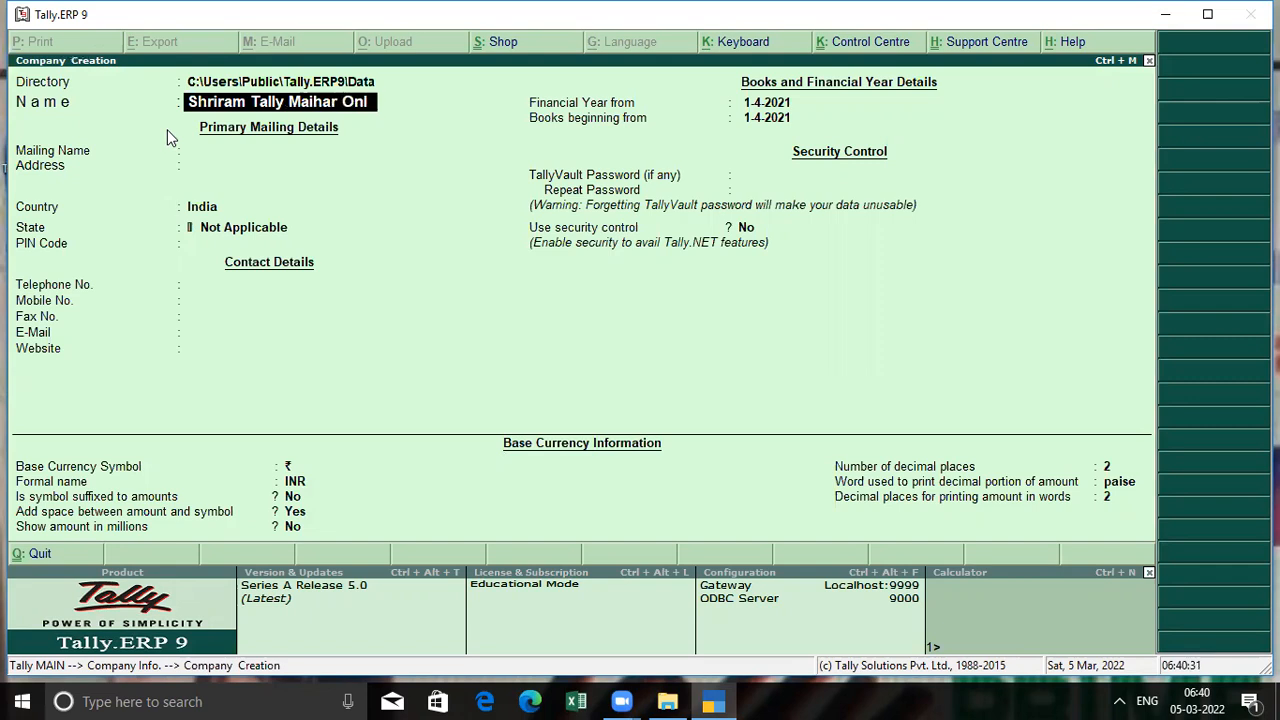
pyautogui.write(' clas')
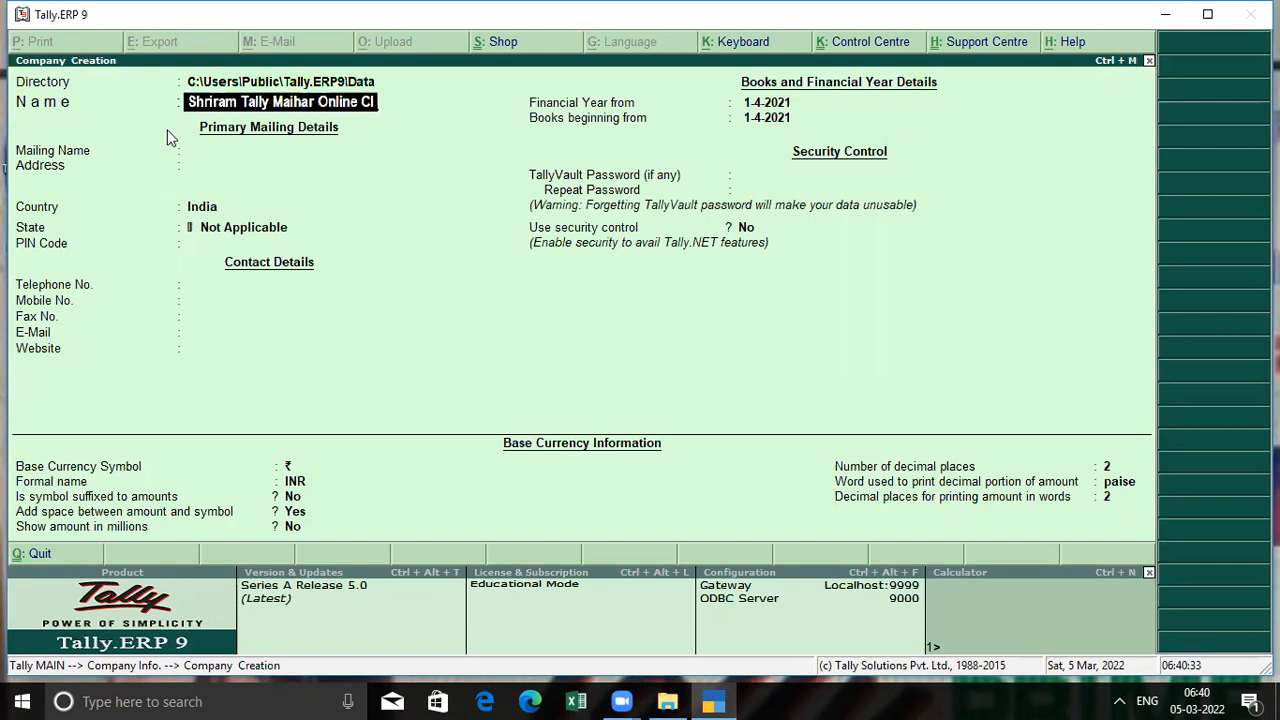
pyautogui.write('s')
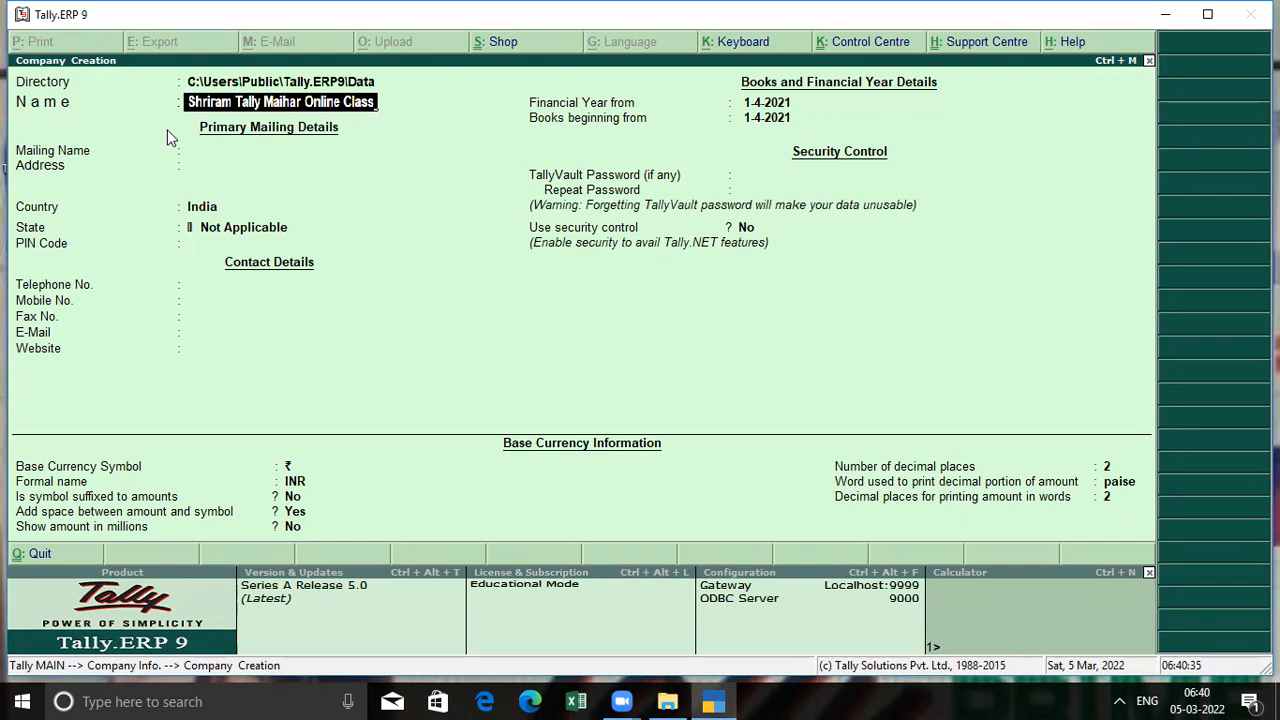
pyautogui.press('Return')
pyautogui.press('Return')
pyautogui.press('Return')
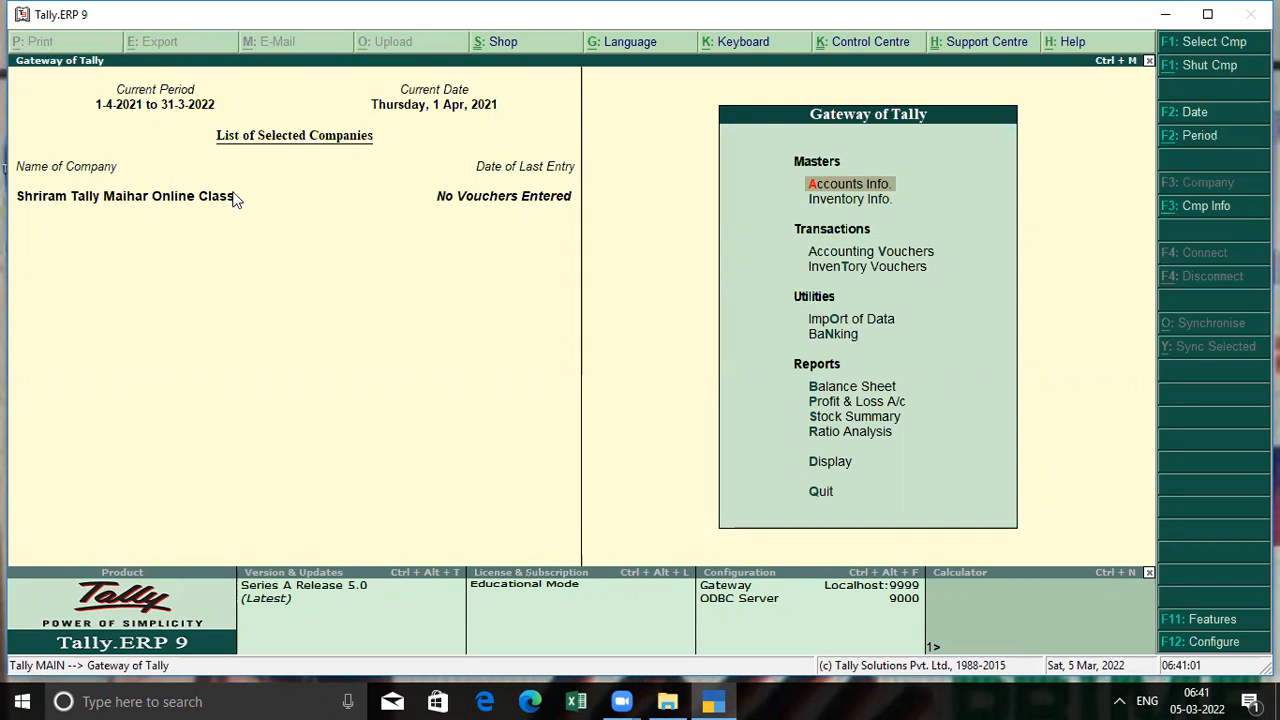
# Alter the company's name to Shriram Tally Maihar Online Class-22 and return to the Gateway of Tally
pyautogui.hotkey('alt', 'F3')
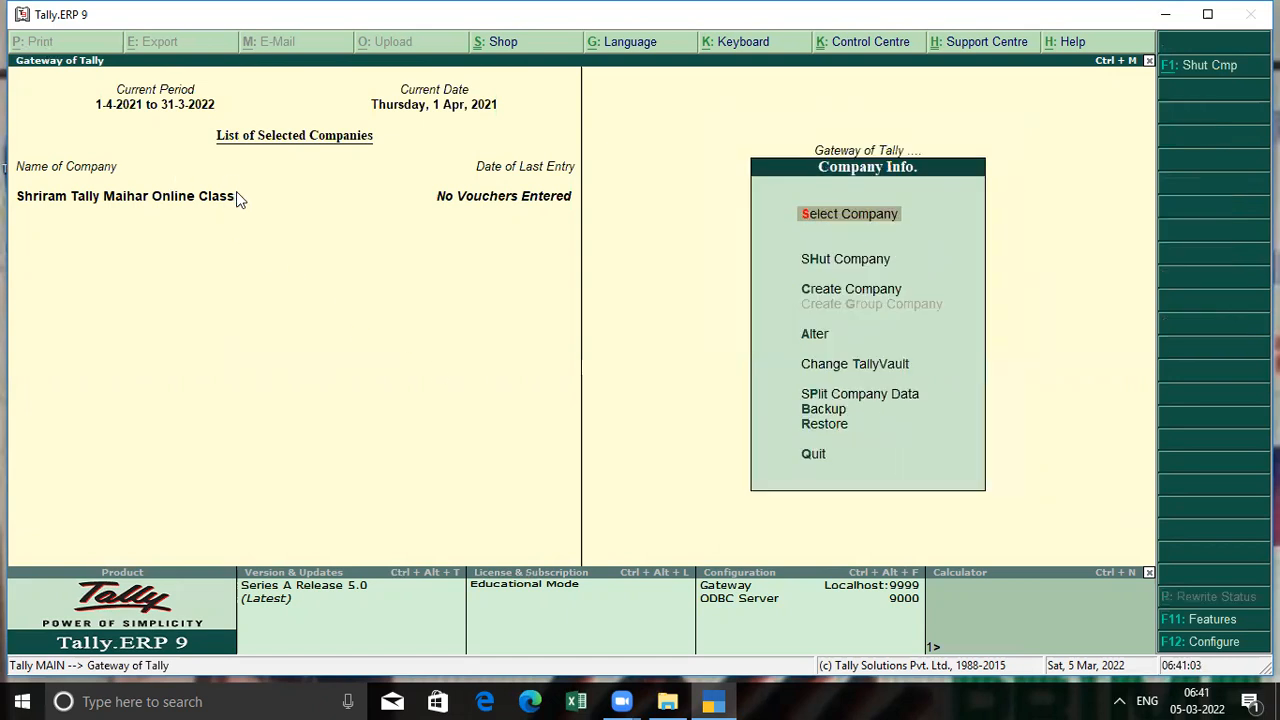
pyautogui.press('Down')
pyautogui.press('Down')
pyautogui.press('Down')
pyautogui.press('Down')
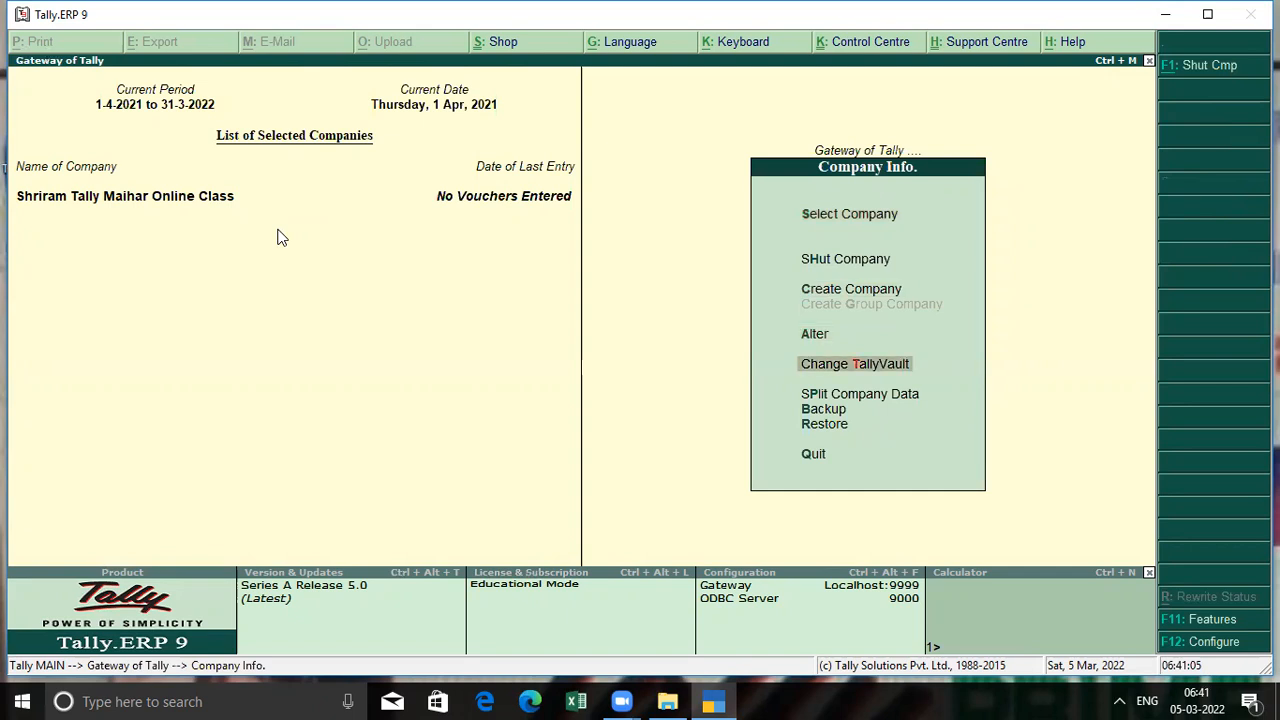
pyautogui.press('Up')
pyautogui.press('Return')
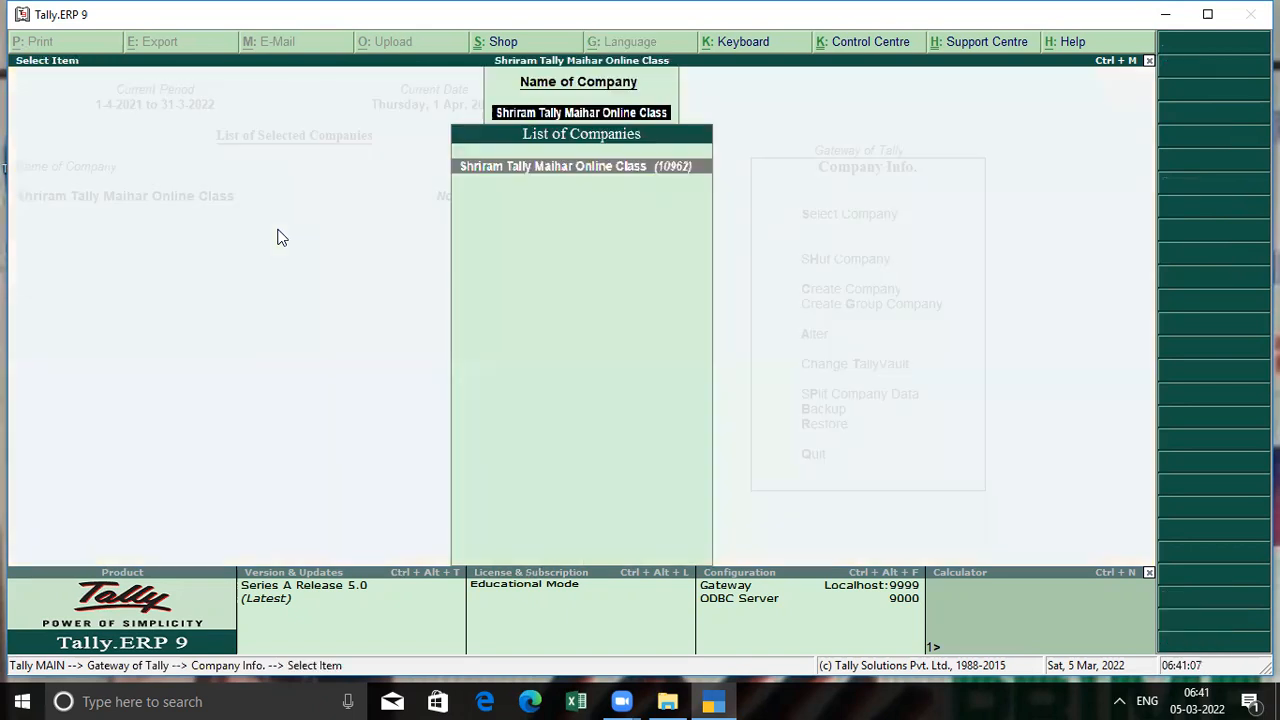
pyautogui.press('Return')
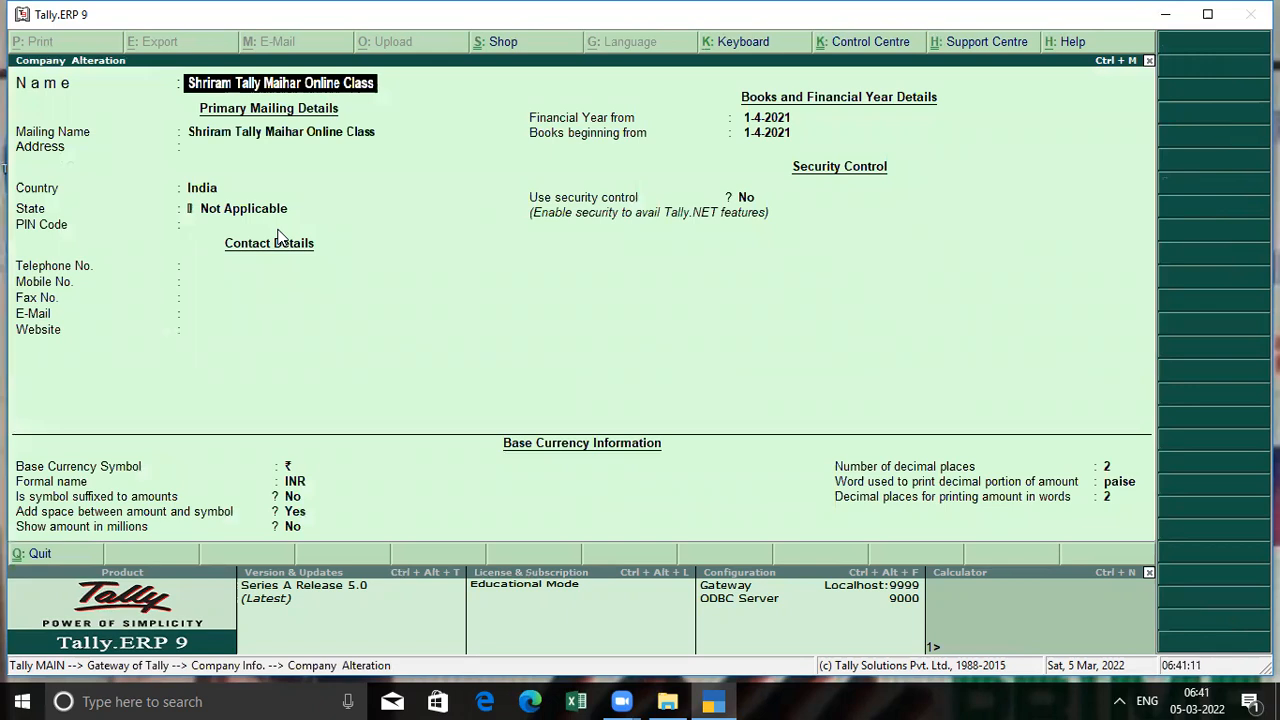
pyautogui.write('-22')
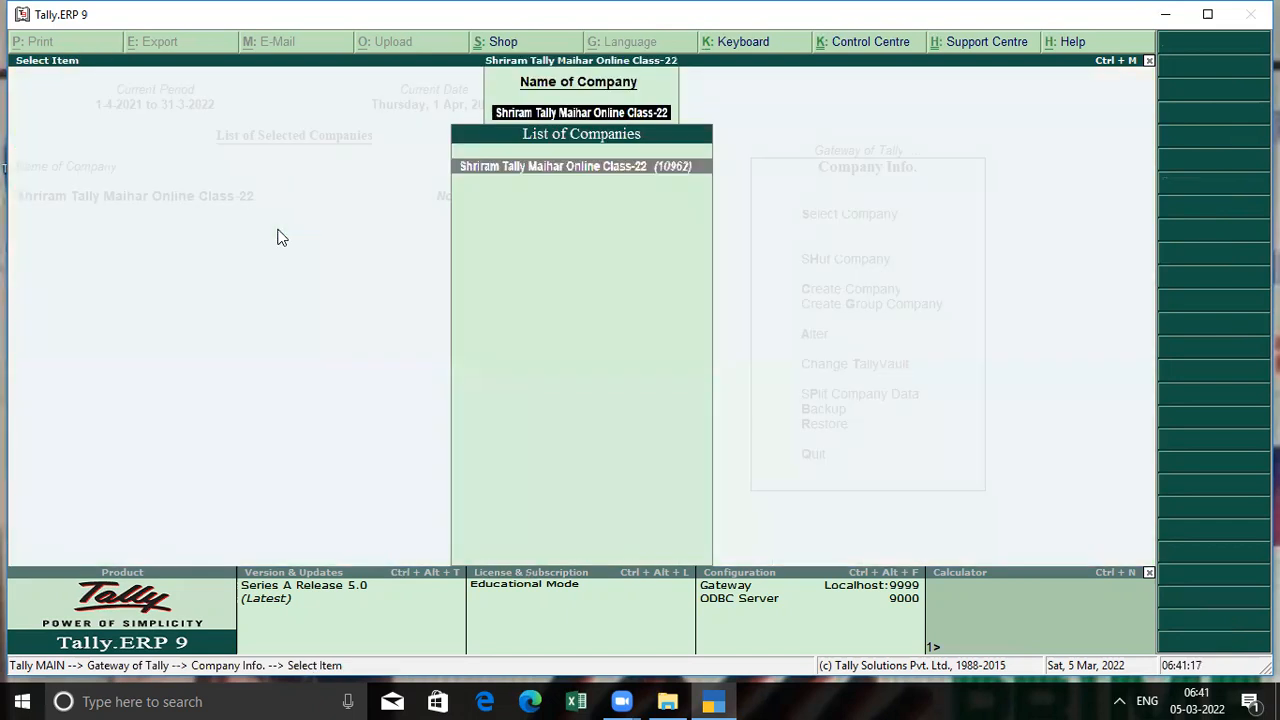
pyautogui.press('Escape')
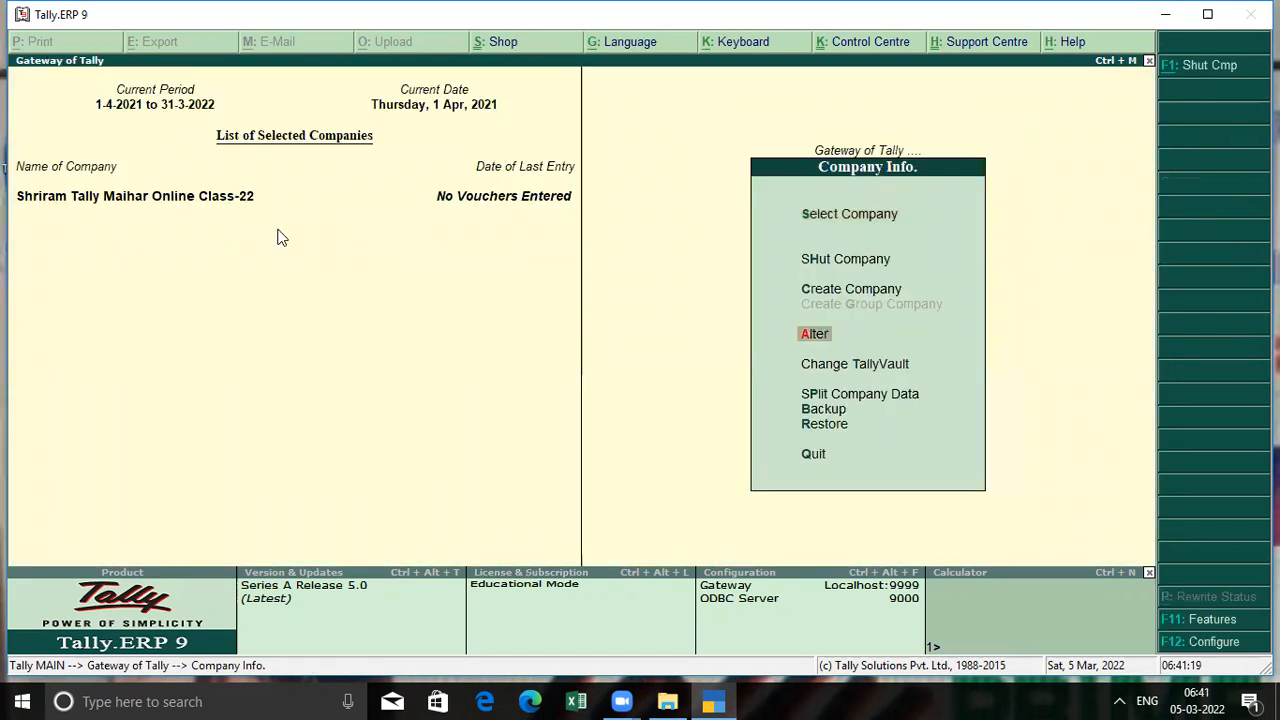
pyautogui.press('Escape')
# Open accounting voucher entry for a new payment voucher
pyautogui.press('Down')
pyautogui.press('Down')
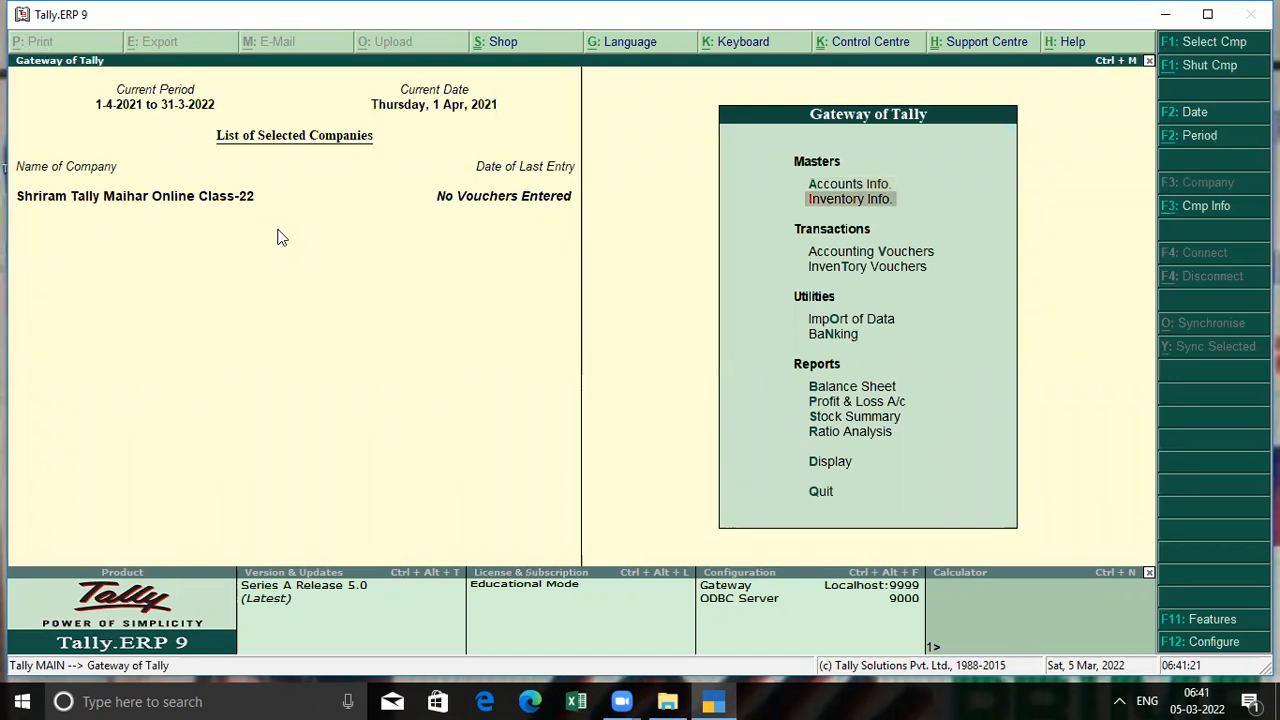
pyautogui.press('Return')
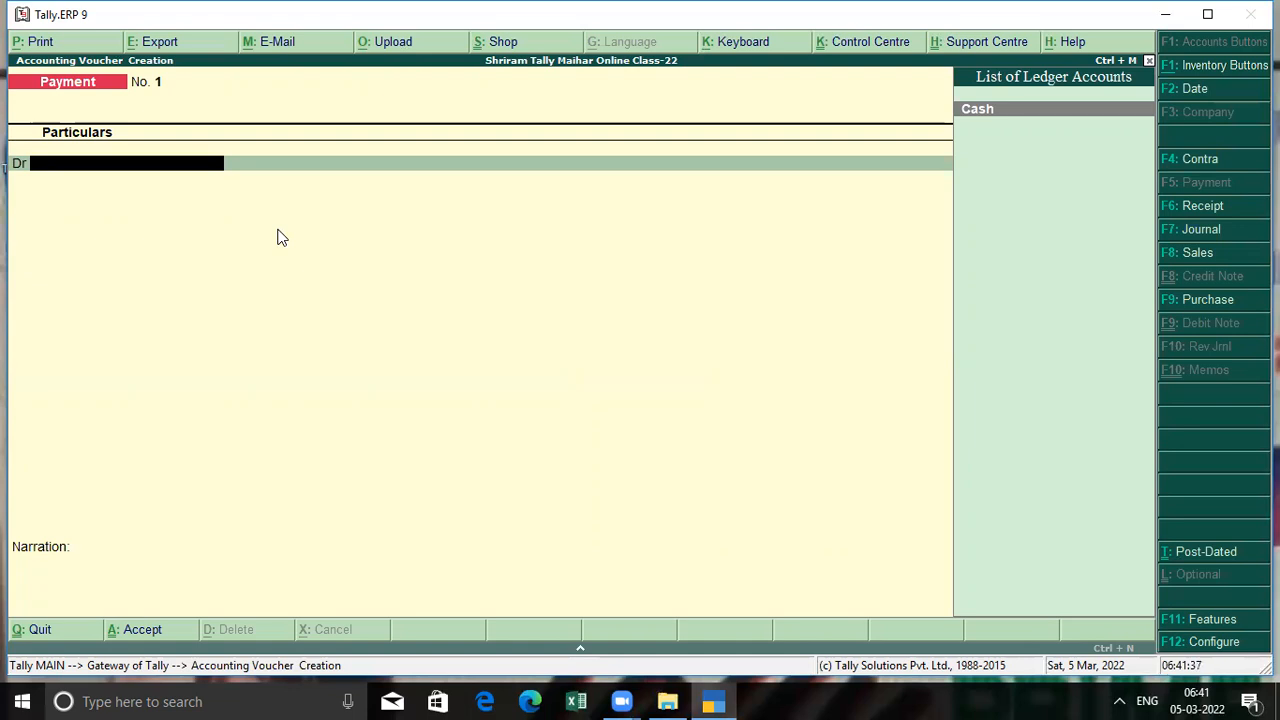
pyautogui.hotkey('alt', 'F2')
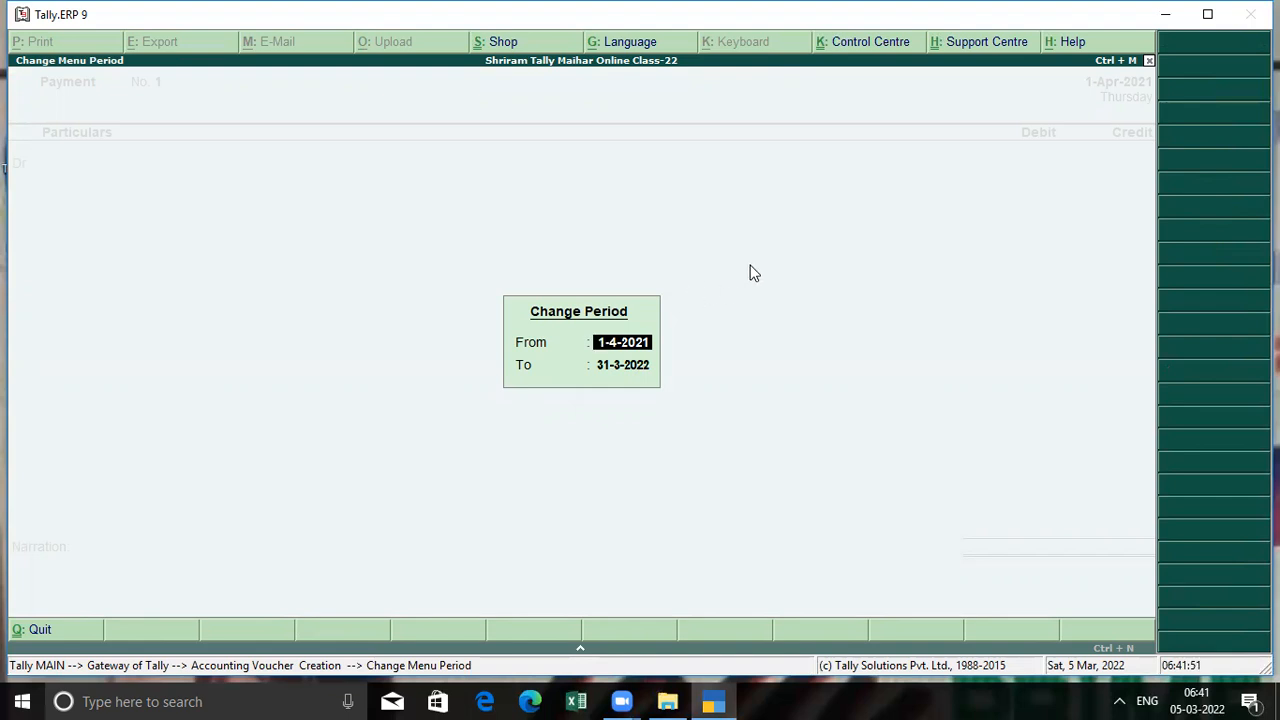
pyautogui.press('Return')
pyautogui.press('Return')
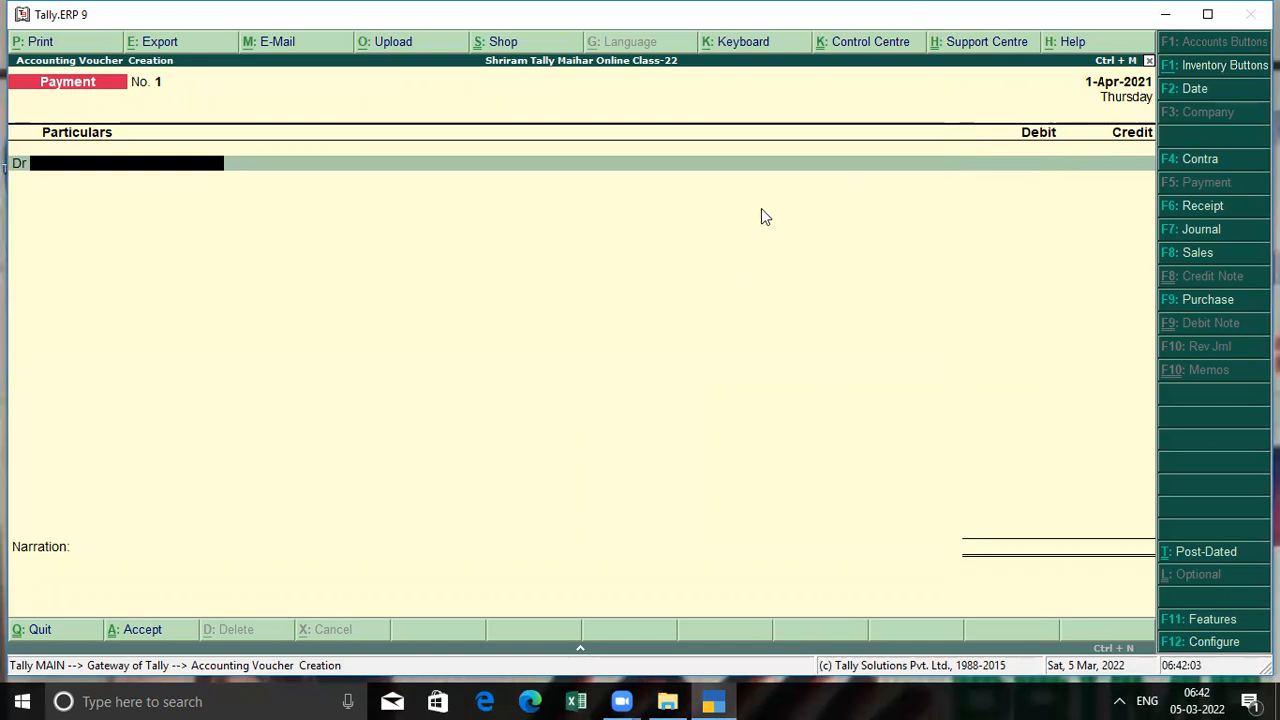
pyautogui.hotkey('alt', 'F2')
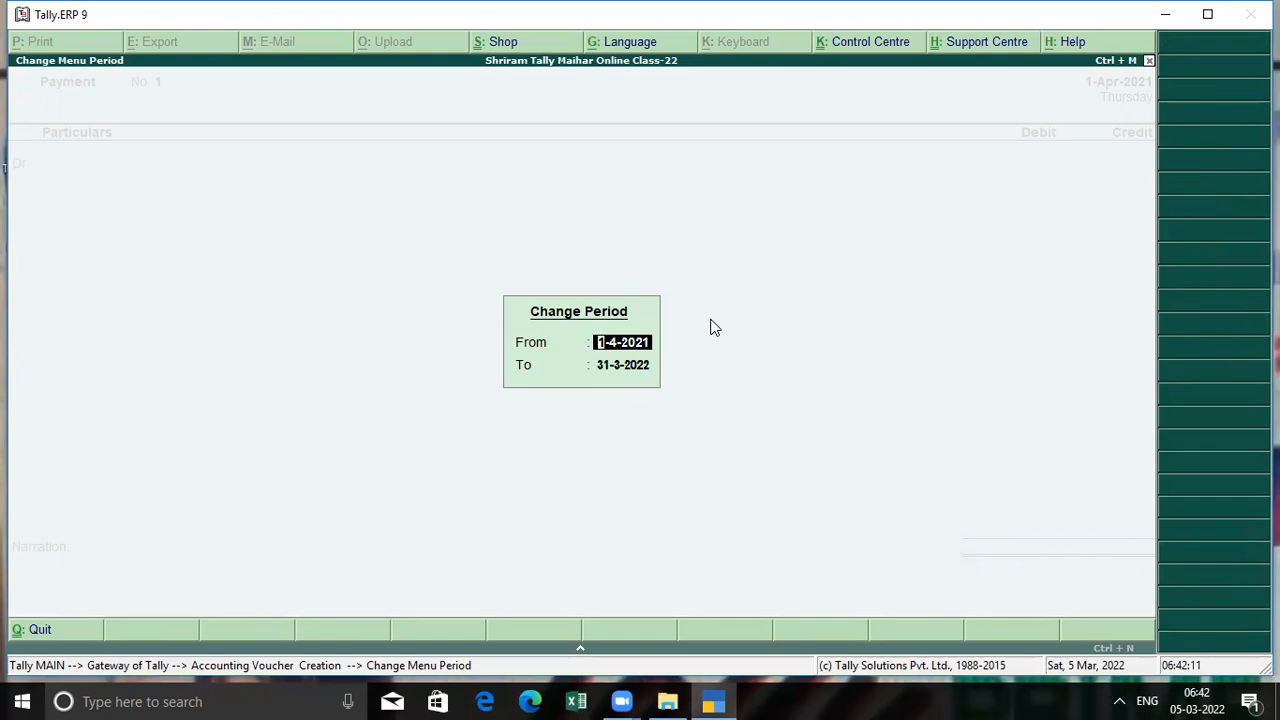
pyautogui.press('BackSpace')
pyautogui.press('Escape')
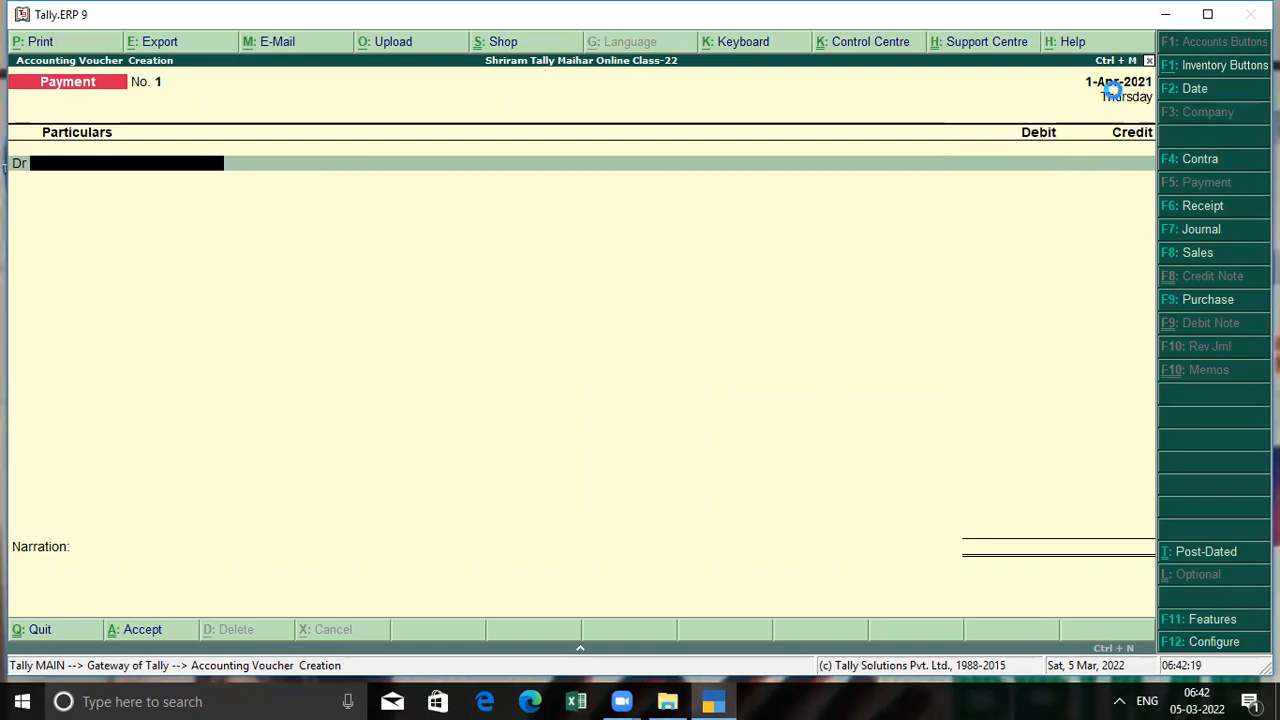
# Create a ledger named Salary Exp. under Indirect Expenses from the payment voucher's debit line
pyautogui.hotkey('alt', 'c')
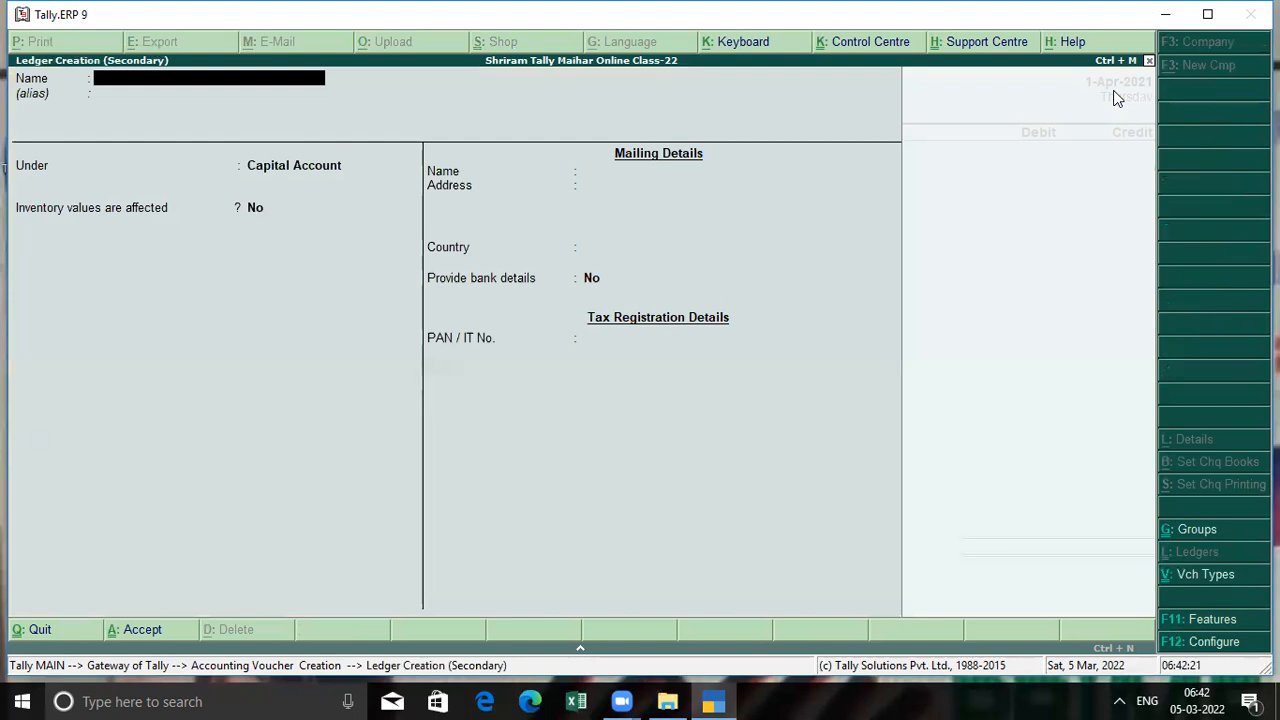
pyautogui.write('Salary Exp.')
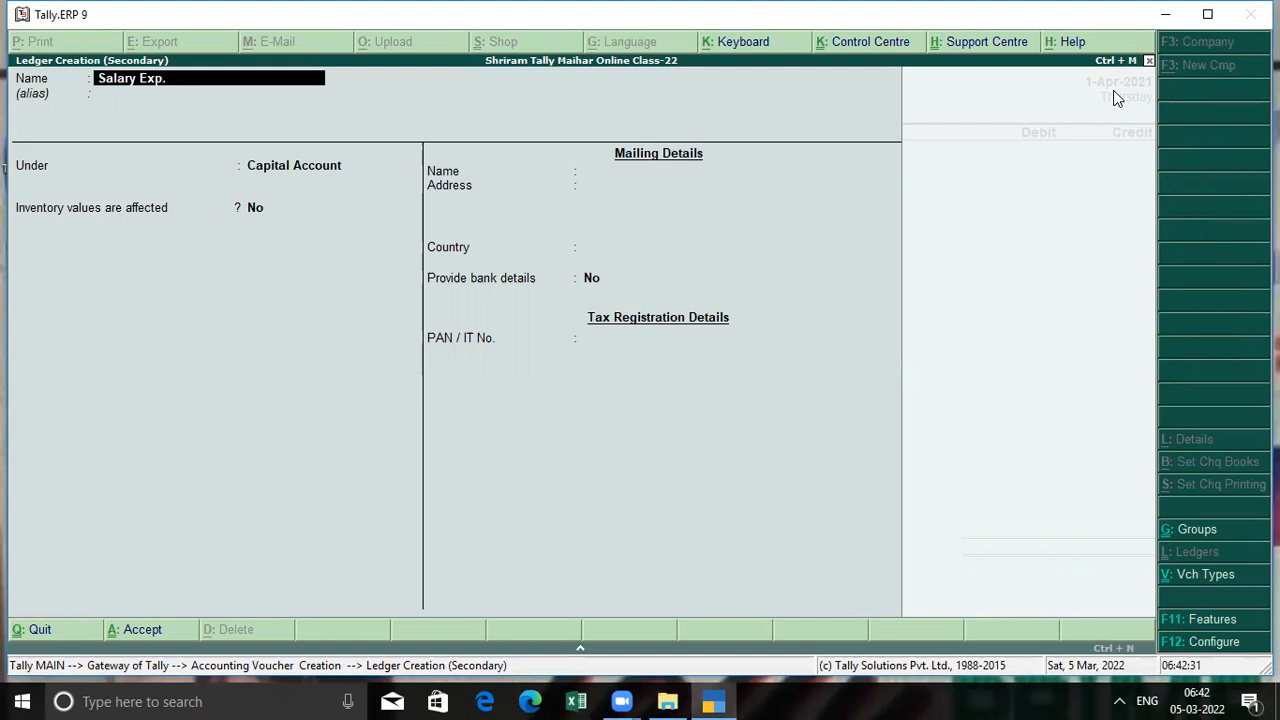
pyautogui.press('Return')
pyautogui.press('Return')
pyautogui.press('Return')
pyautogui.press('BackSpace')
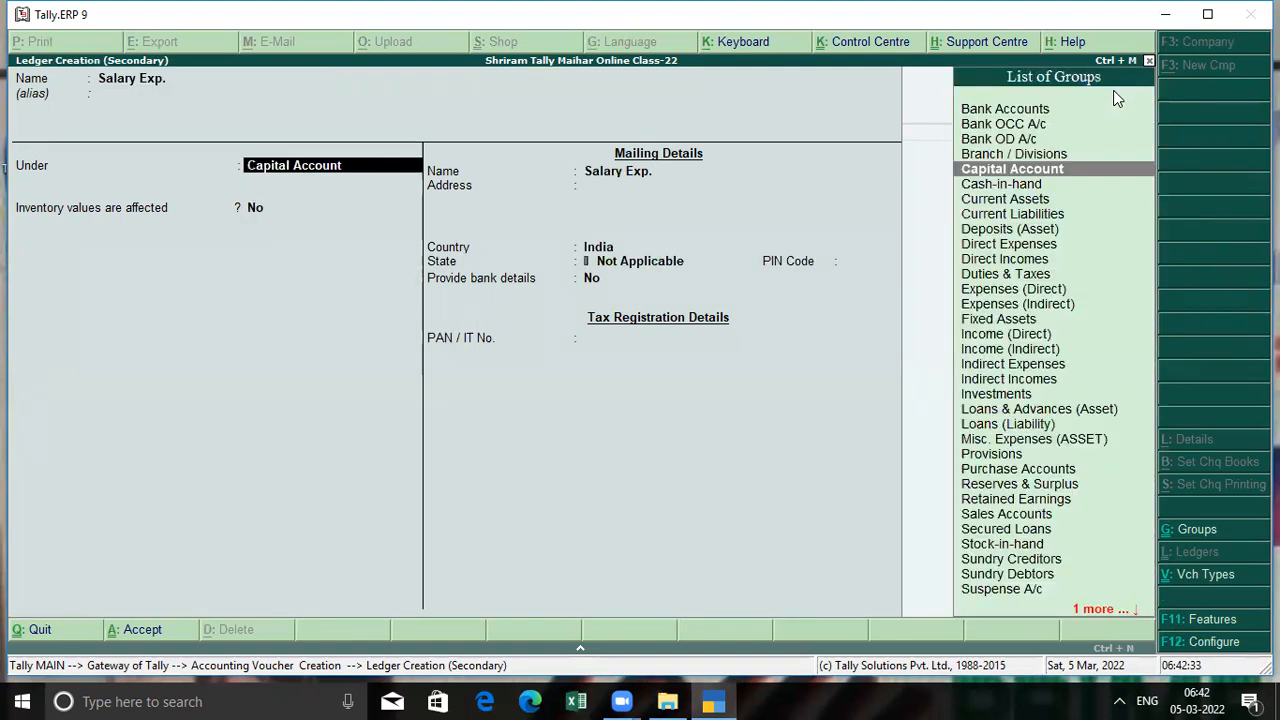
pyautogui.write('Ind')
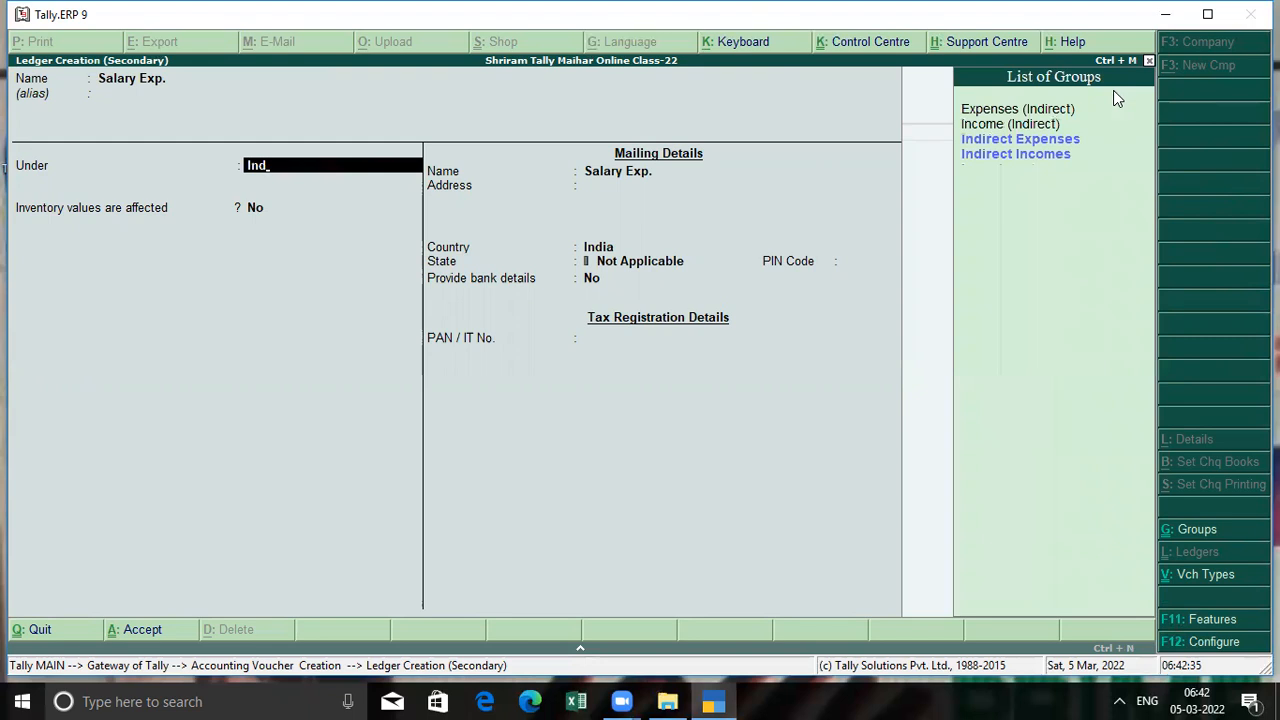
pyautogui.press('Return')
pyautogui.press('Return')
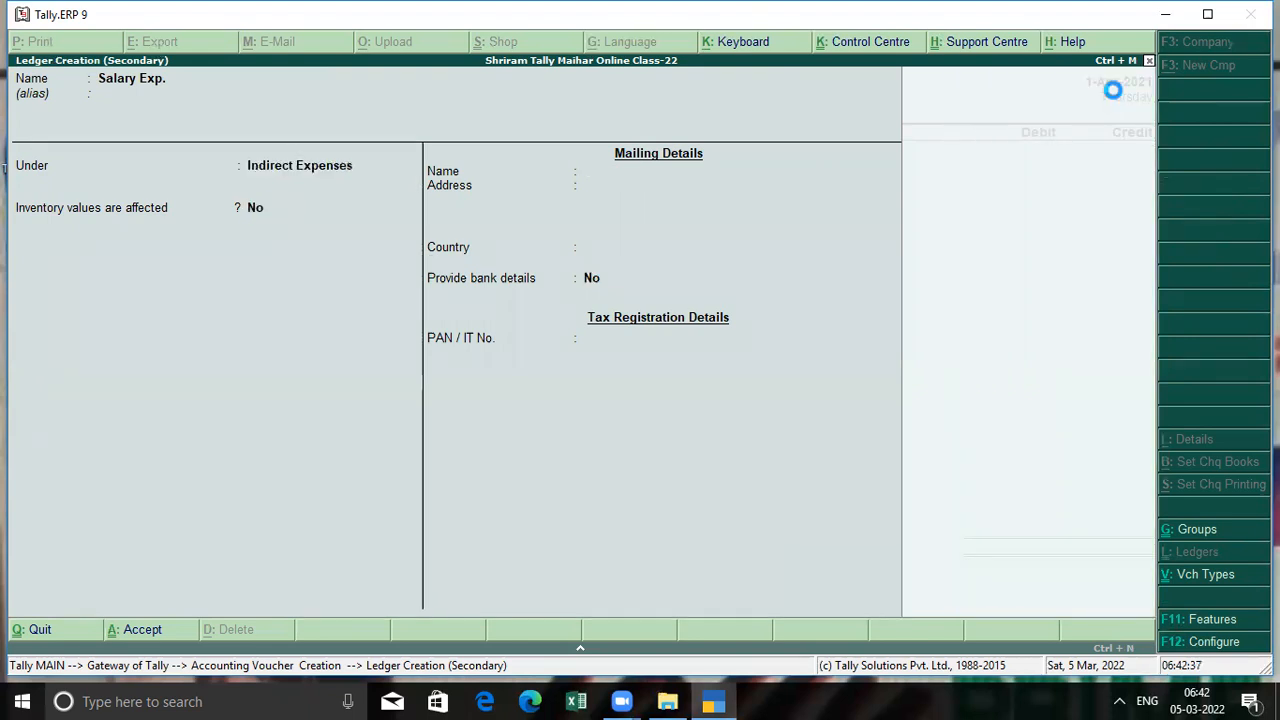
pyautogui.hotkey('ctrl', 'a')
# Enter a debit of 1200 for Salary Exp., complete the credit entry and save the payment voucher
pyautogui.write('1200')
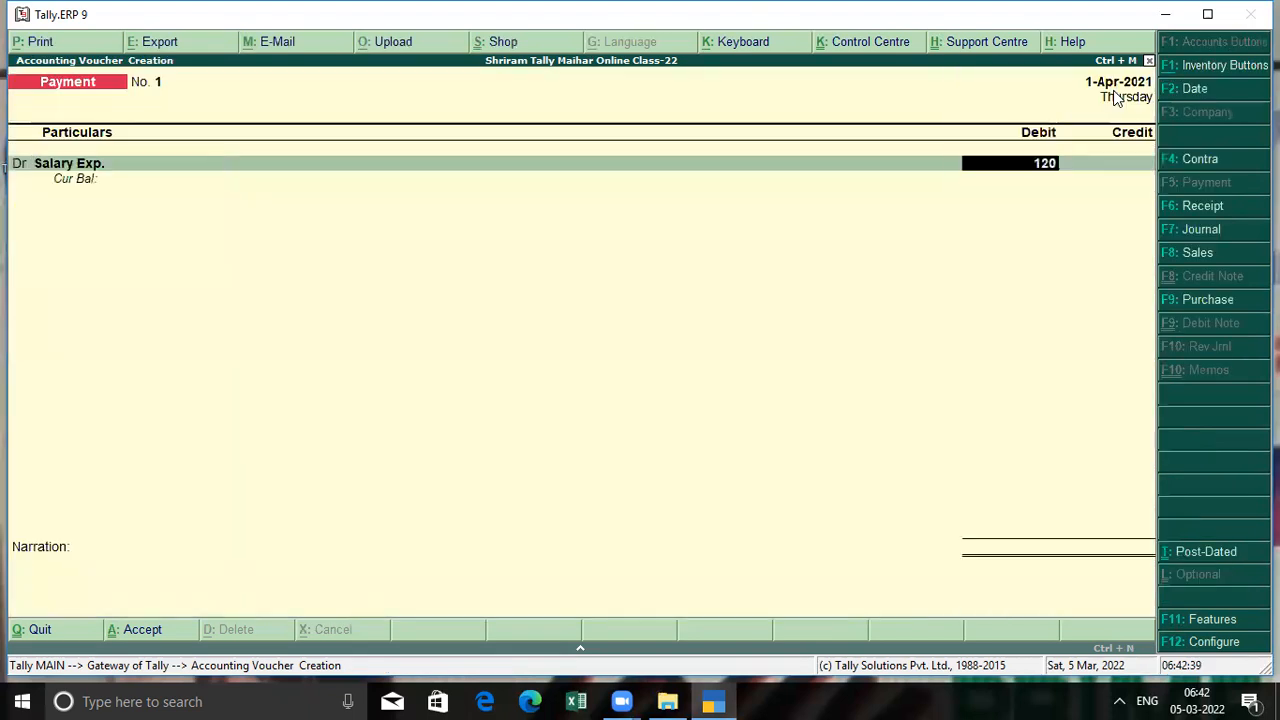
pyautogui.press('Return')
pyautogui.press('Return')
pyautogui.press('Return')
pyautogui.hotkey('ctrl', 'a')
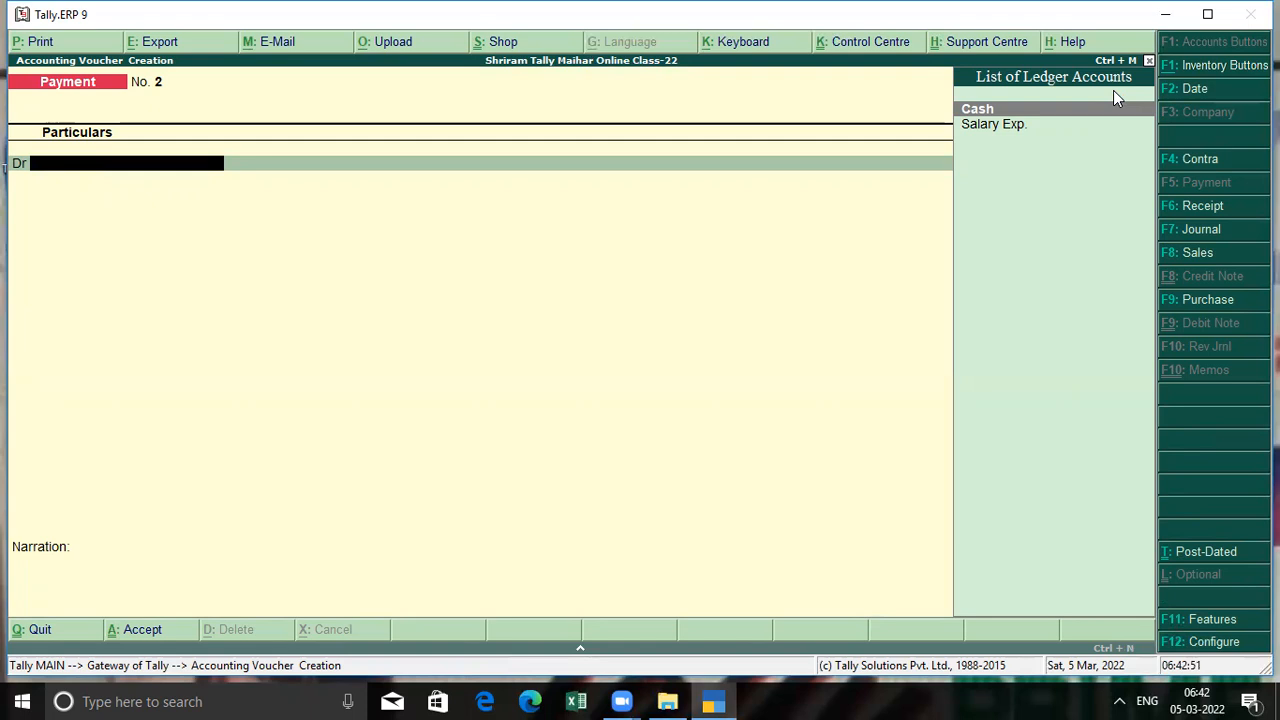
# Set the date of the second payment voucher to 1-5-2021
pyautogui.press('F2')
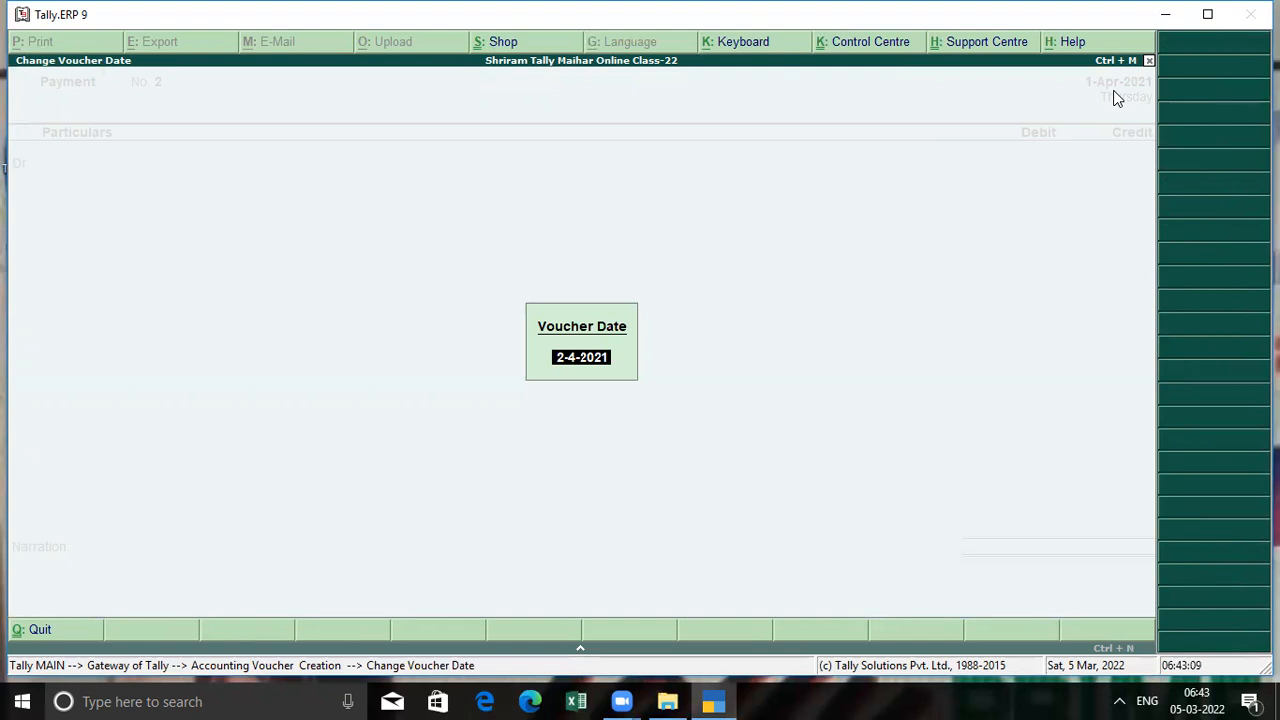
pyautogui.write('1-4-')
pyautogui.press('BackSpace')
pyautogui.press('BackSpace')
pyautogui.press('BackSpace')
pyautogui.press('BackSpace')
pyautogui.write('4-4-')
pyautogui.write('021')
pyautogui.press('BackSpace')
pyautogui.press('BackSpace')
pyautogui.press('BackSpace')
pyautogui.press('BackSpace')
pyautogui.press('BackSpace')
pyautogui.press('BackSpace')
pyautogui.press('BackSpace')
pyautogui.press('BackSpace')
pyautogui.write('1-5-21')
pyautogui.press('Return')
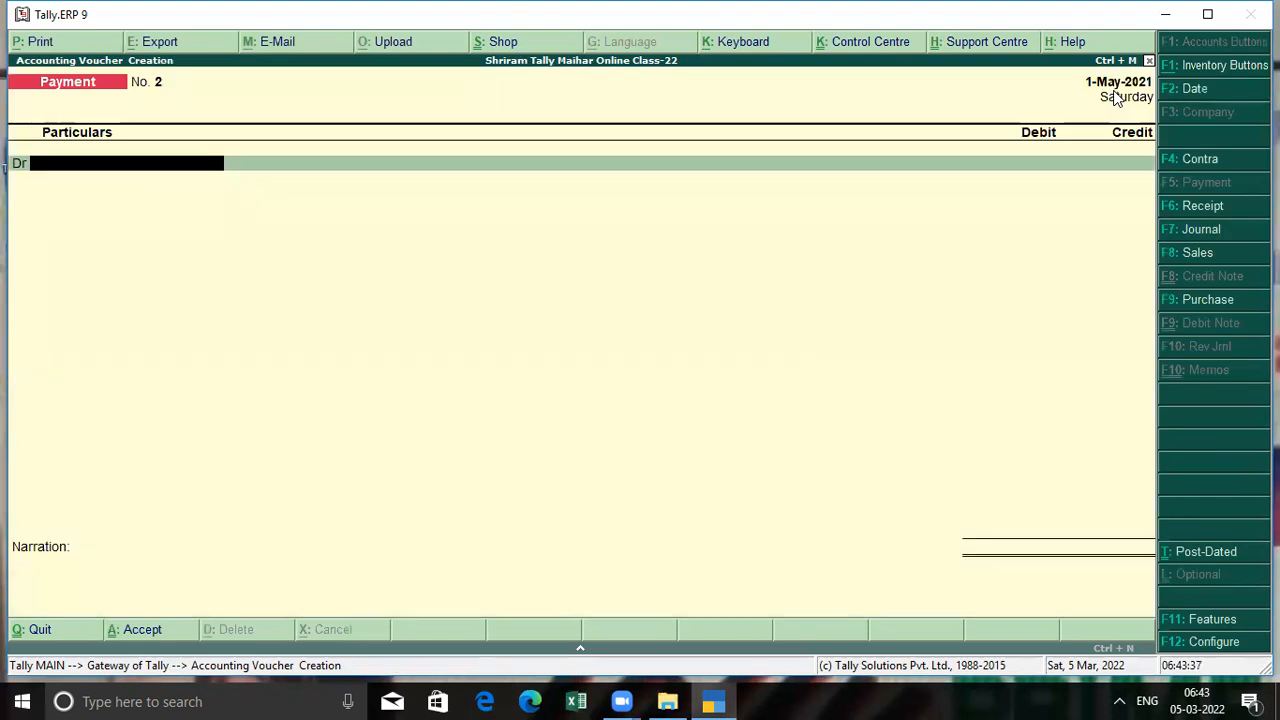
# Create a ledger named Wages Exp. under Direct Expenses for the debit line of the May voucher
pyautogui.hotkey('alt', 'c')
pyautogui.write('W')
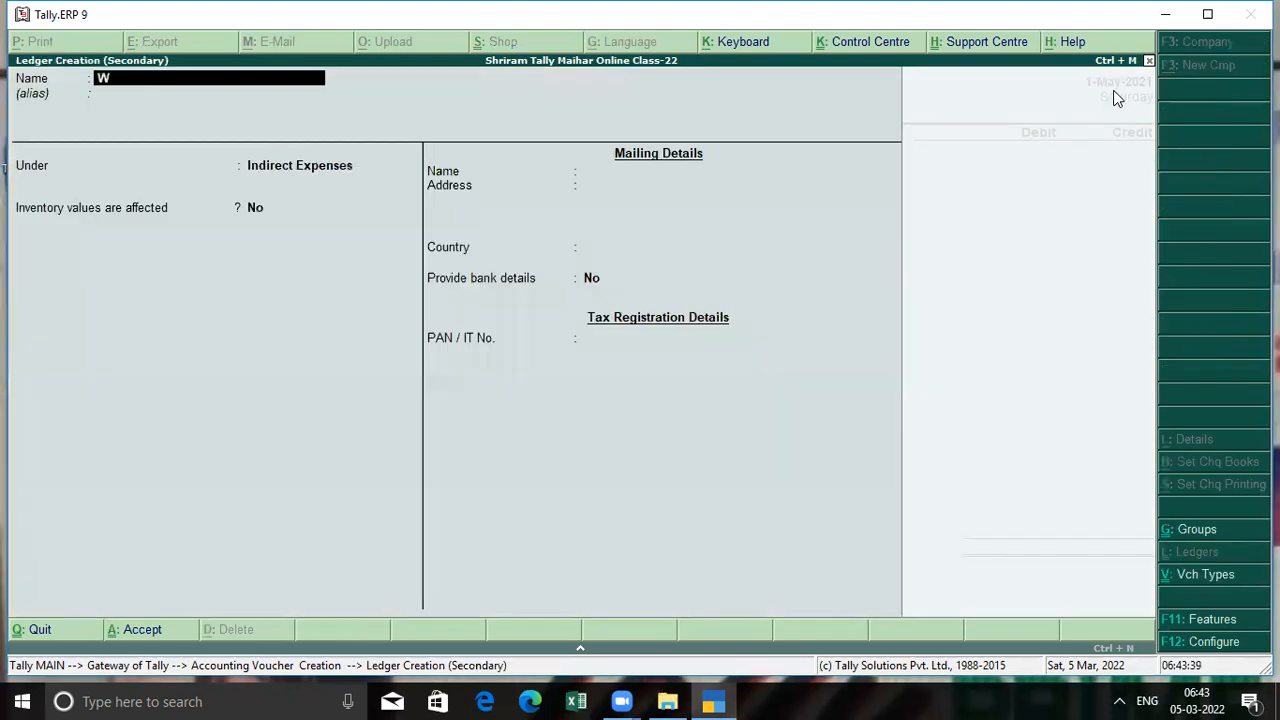
pyautogui.write('ages')
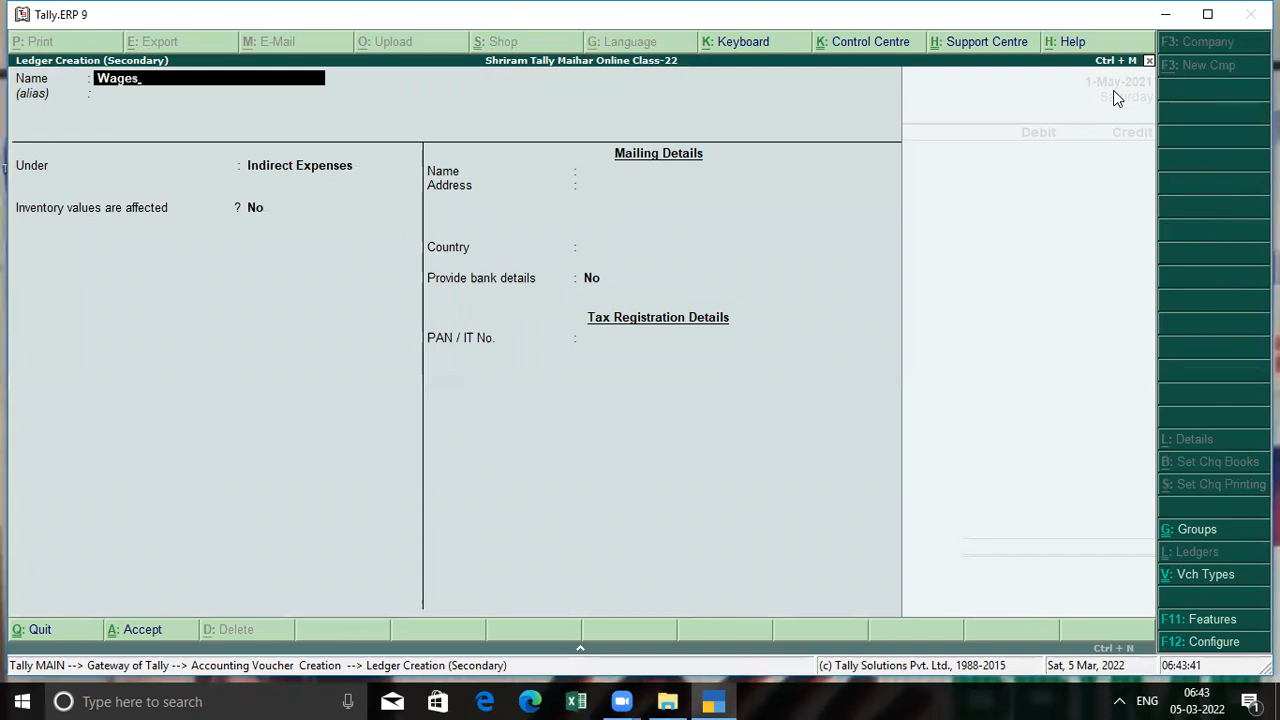
pyautogui.write(' Exp.')
pyautogui.press('Return')
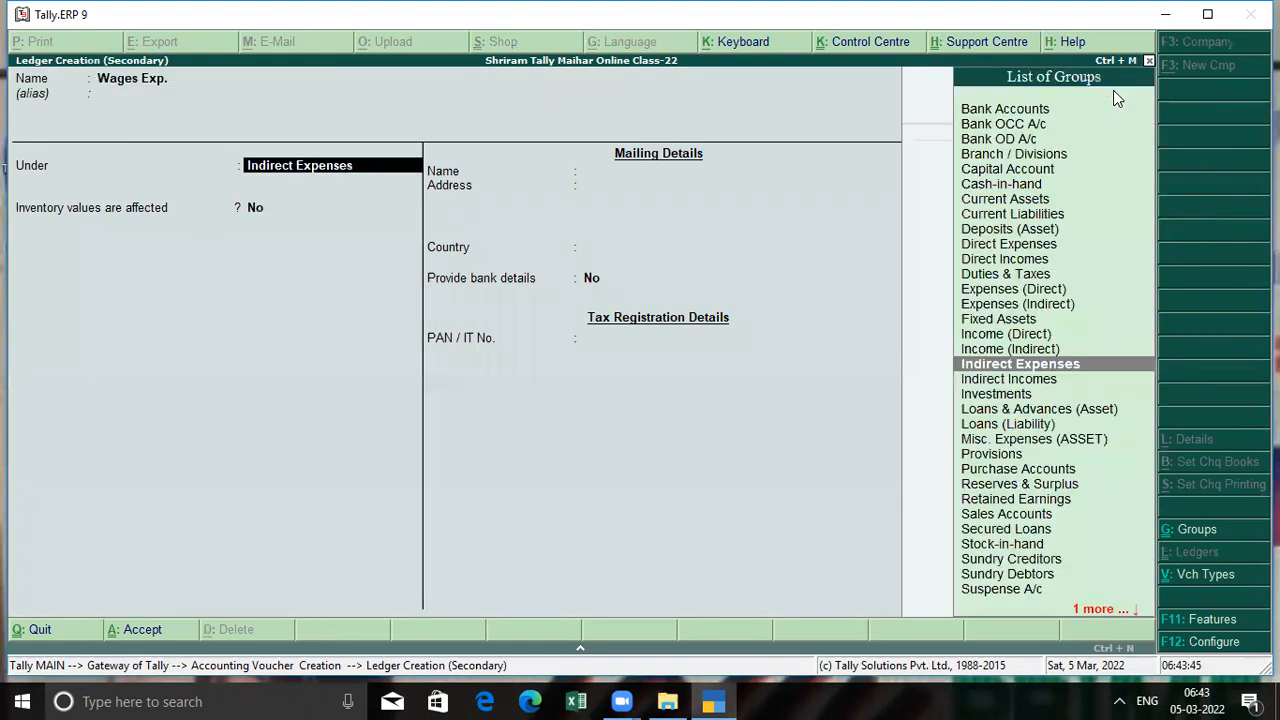
pyautogui.write('Dir')
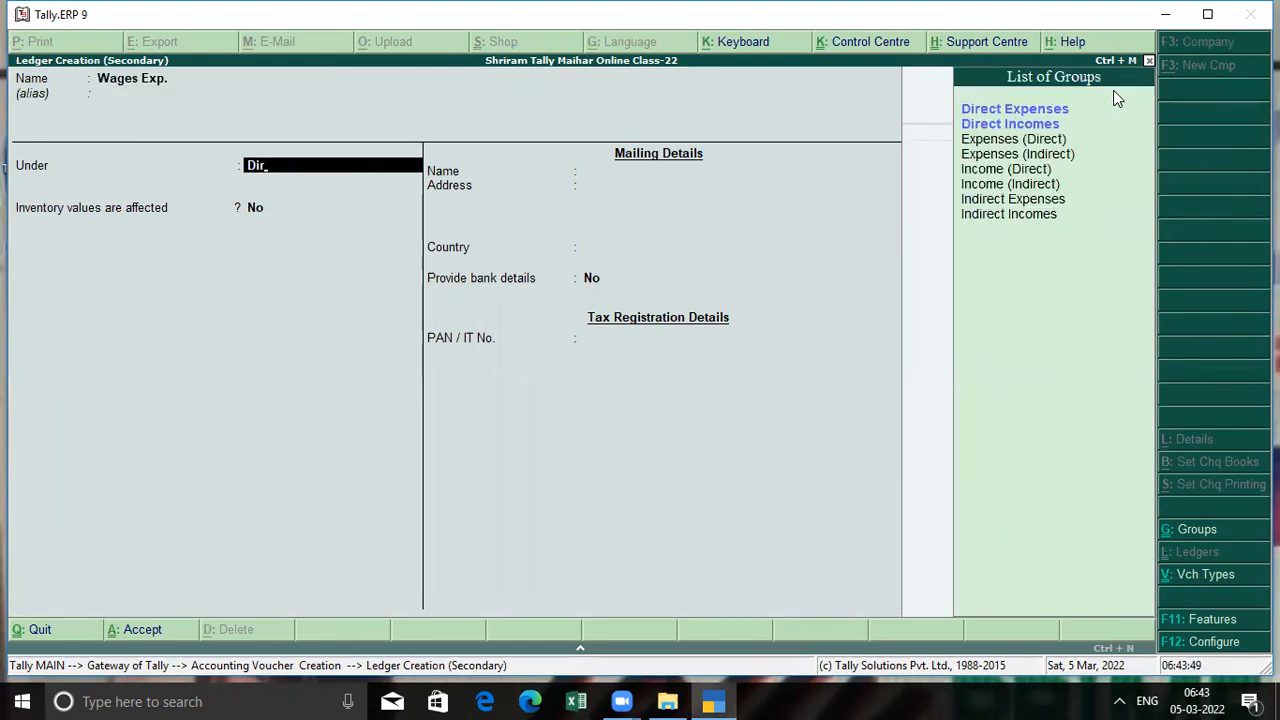
pyautogui.press('Down')
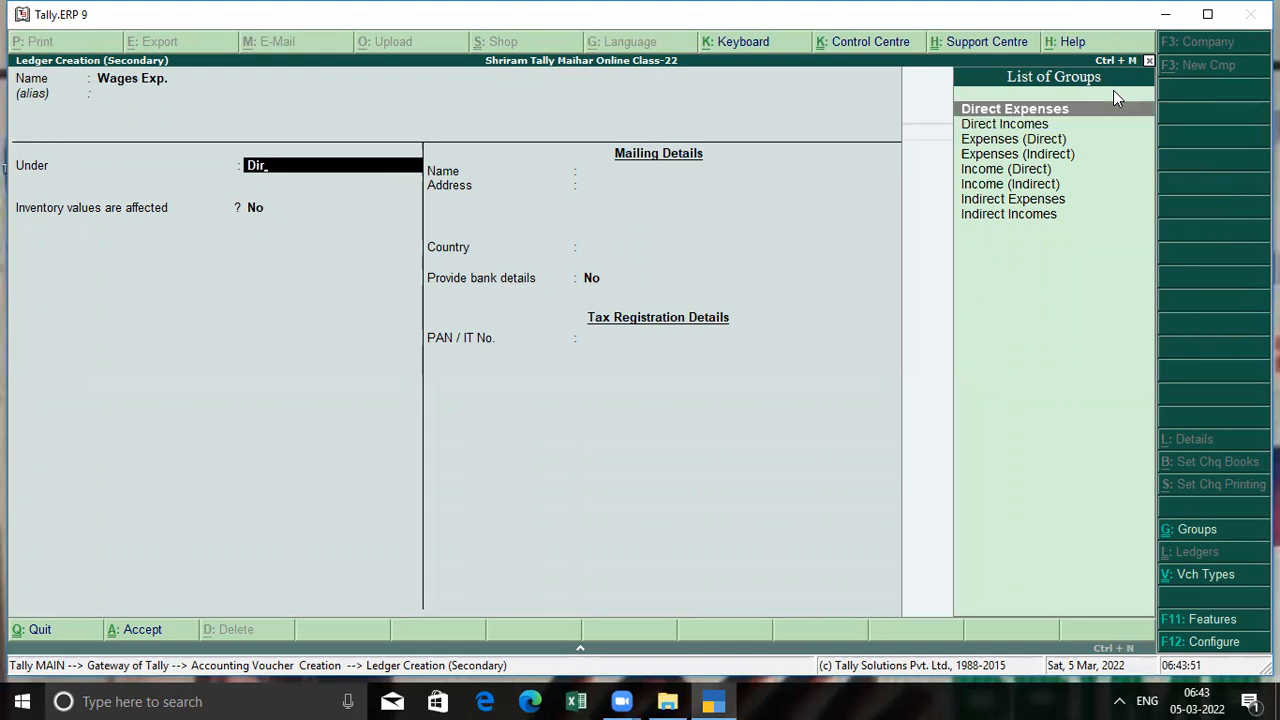
pyautogui.press('Return')
pyautogui.hotkey('ctrl', 'a')
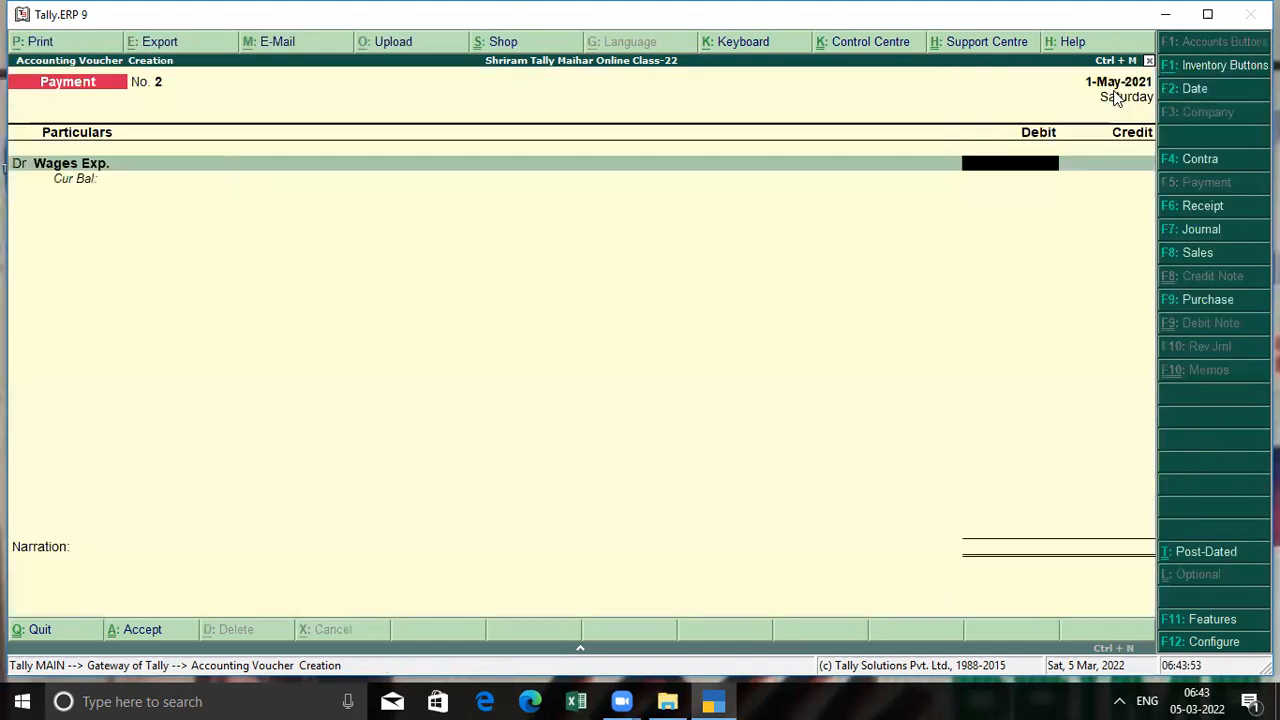
# Enter a debit of 500 for Wages Exp., complete the credit entry and save the payment voucher
pyautogui.write('500')
pyautogui.press('Return')
pyautogui.press('Return')
pyautogui.press('Return')
pyautogui.press('Return')
pyautogui.press('Return')
pyautogui.press('Return')
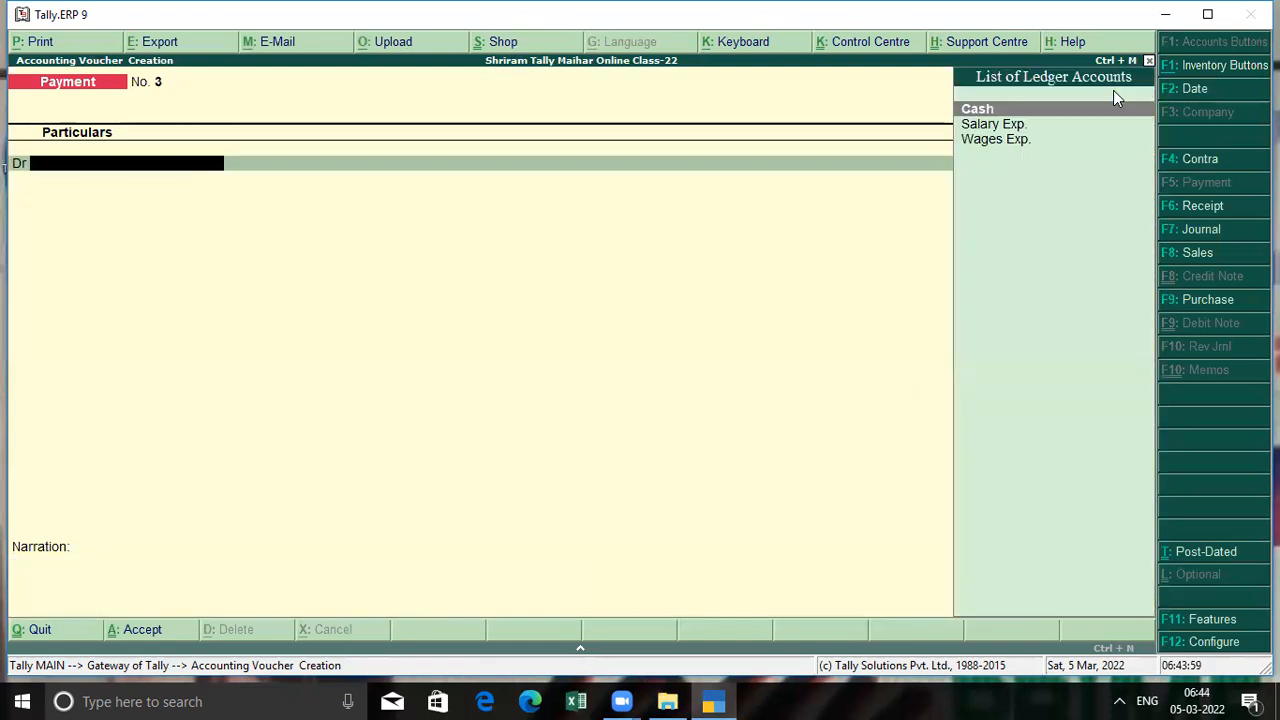
# Set the date of the third payment voucher to 1-6-2021
pyautogui.press('F2')
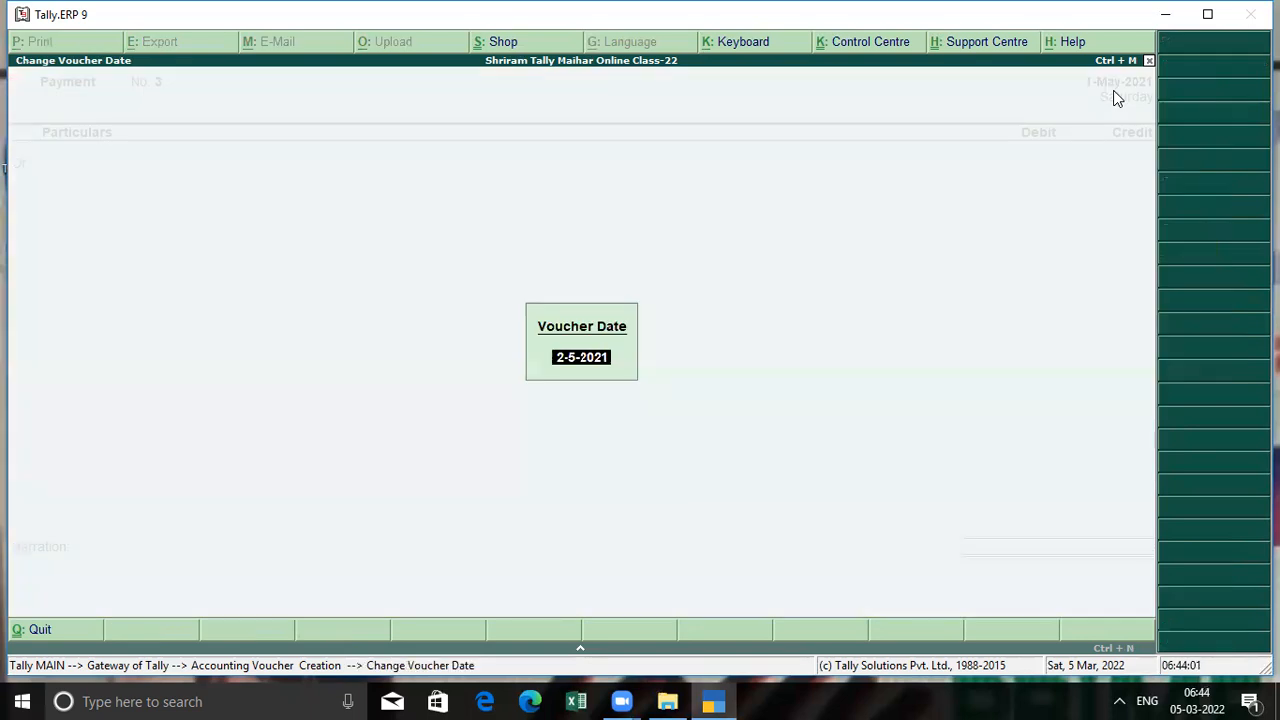
pyautogui.press('BackSpace')
pyautogui.write('1-6-21')
pyautogui.press('Return')
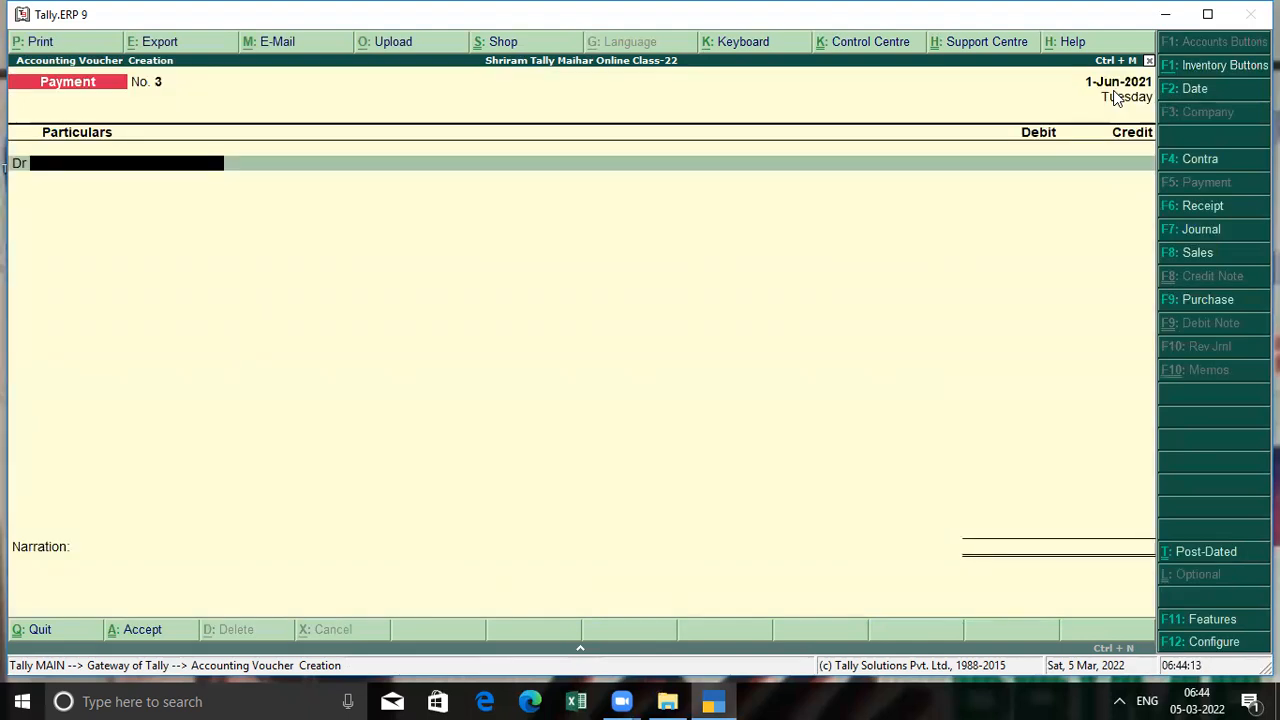
# Create a ledger named Water Exp. under Direct Expenses for the debit line of the June voucher
pyautogui.hotkey('alt', 'c')
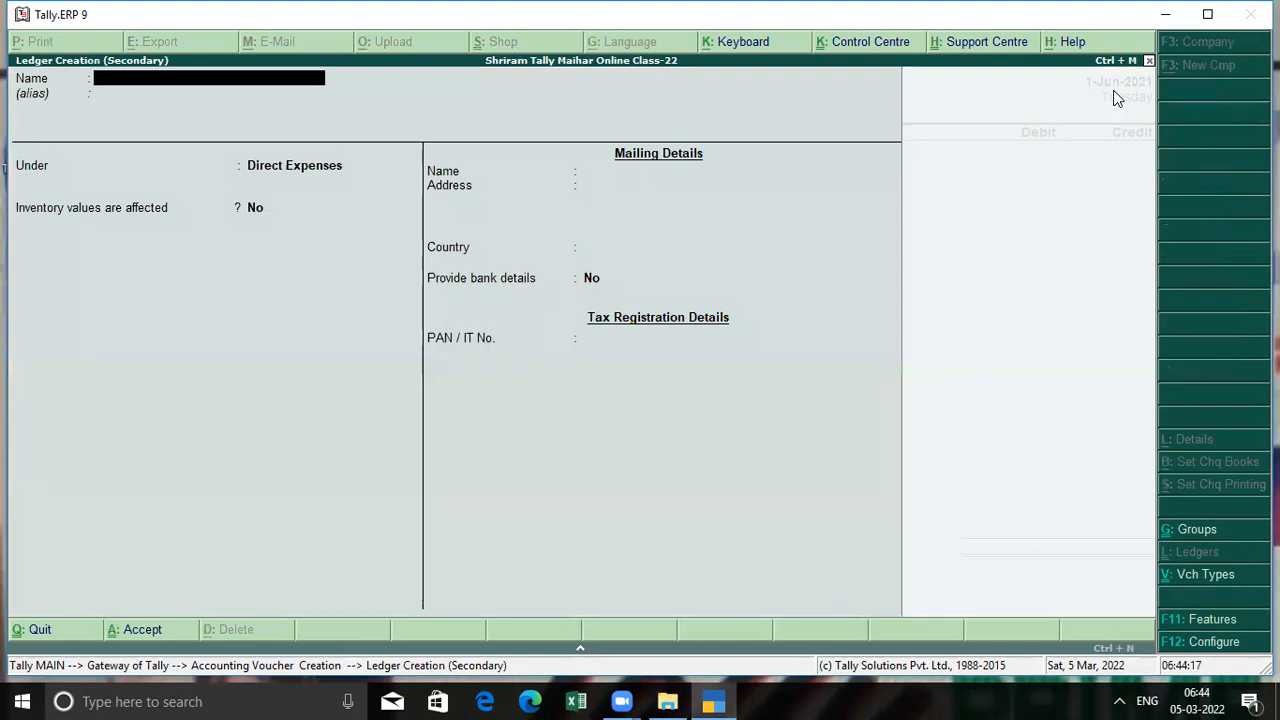
pyautogui.write('Water Exp.')
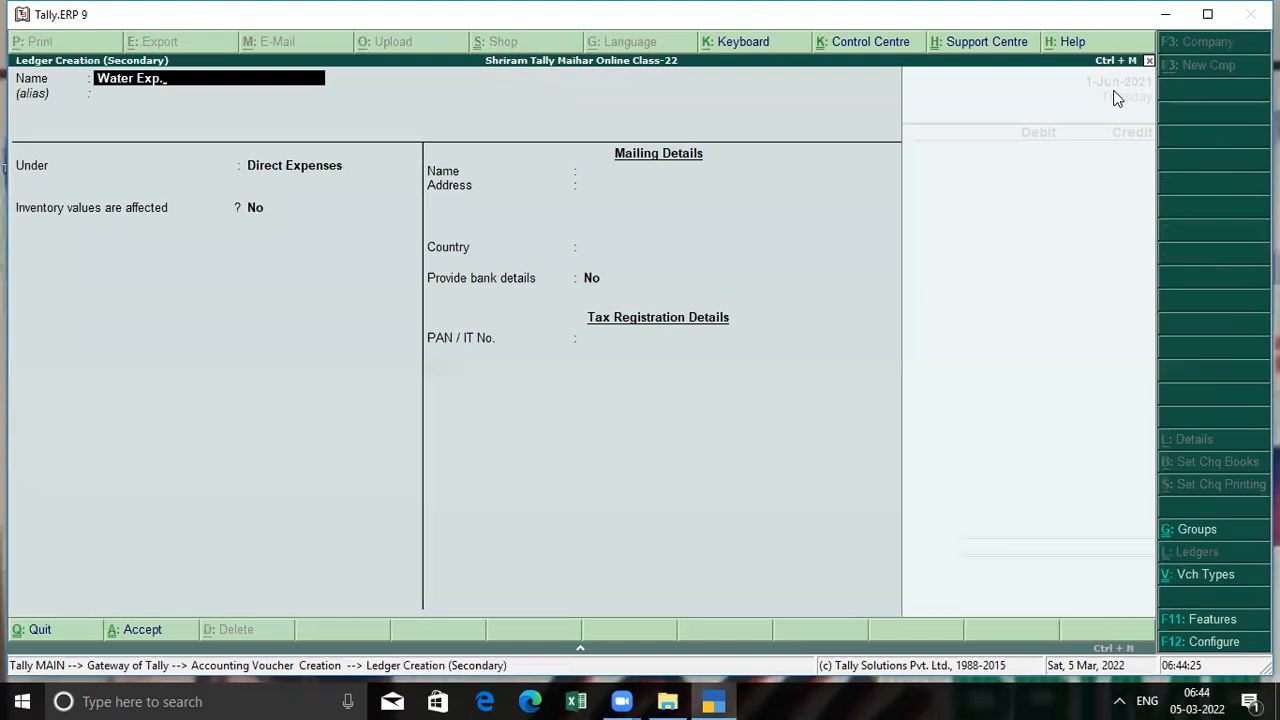
pyautogui.press('Return')
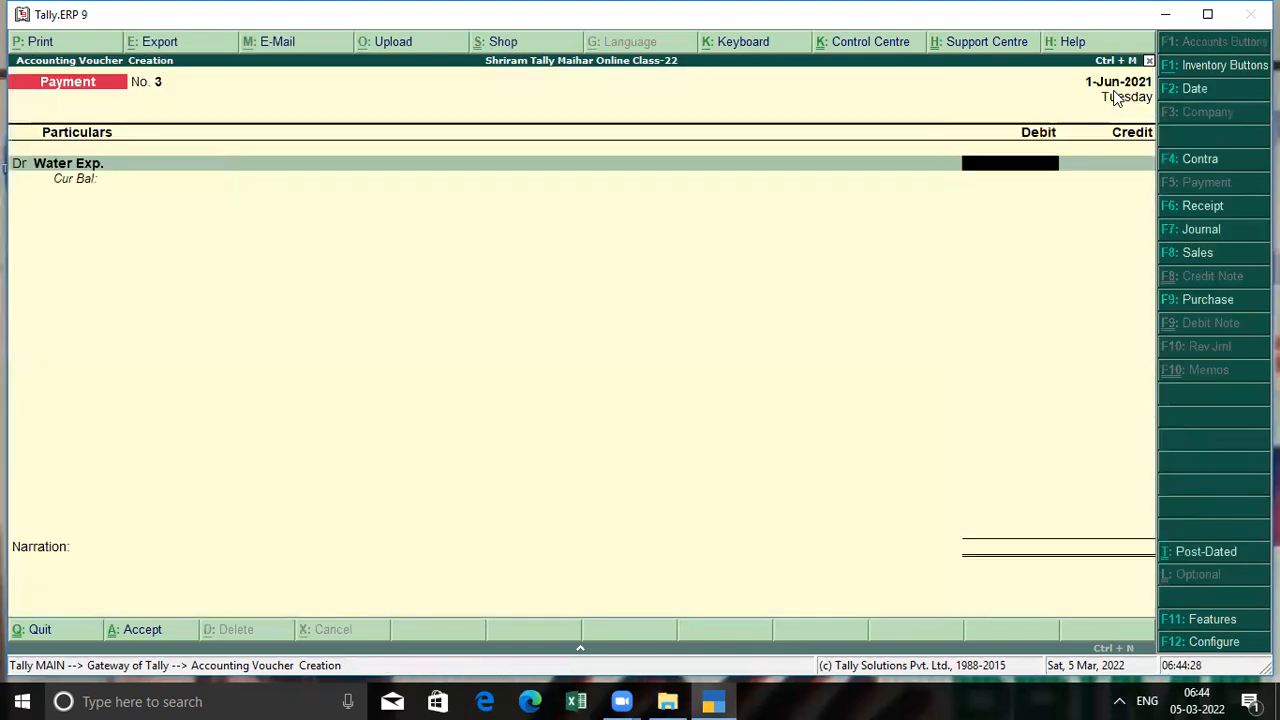
# Enter a debit of 450 for Water Exp., credit Cash for the same amount and save the payment voucher
pyautogui.write('450')
pyautogui.press('Return')
pyautogui.press('Return')
pyautogui.press('Return')
pyautogui.press('Return')
pyautogui.press('Return')
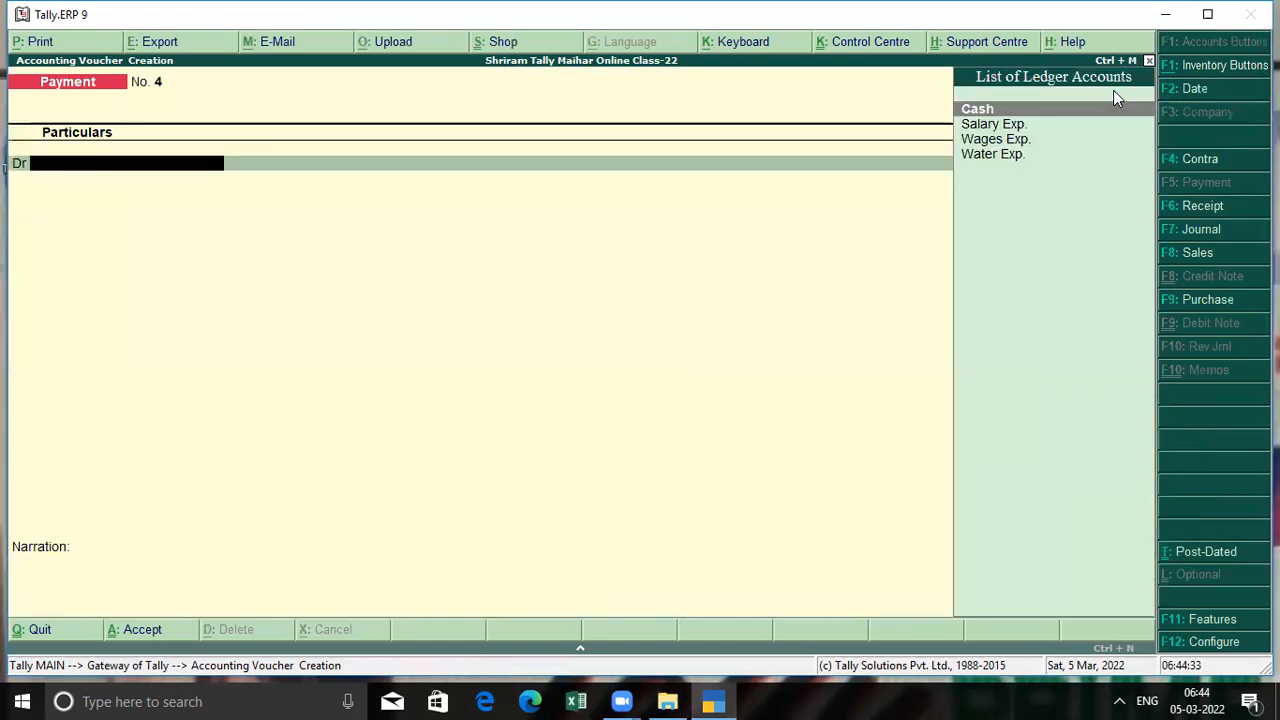
# Set the date of the fourth payment voucher to 1-7-21
pyautogui.press('F2')
pyautogui.write('1-4-7')
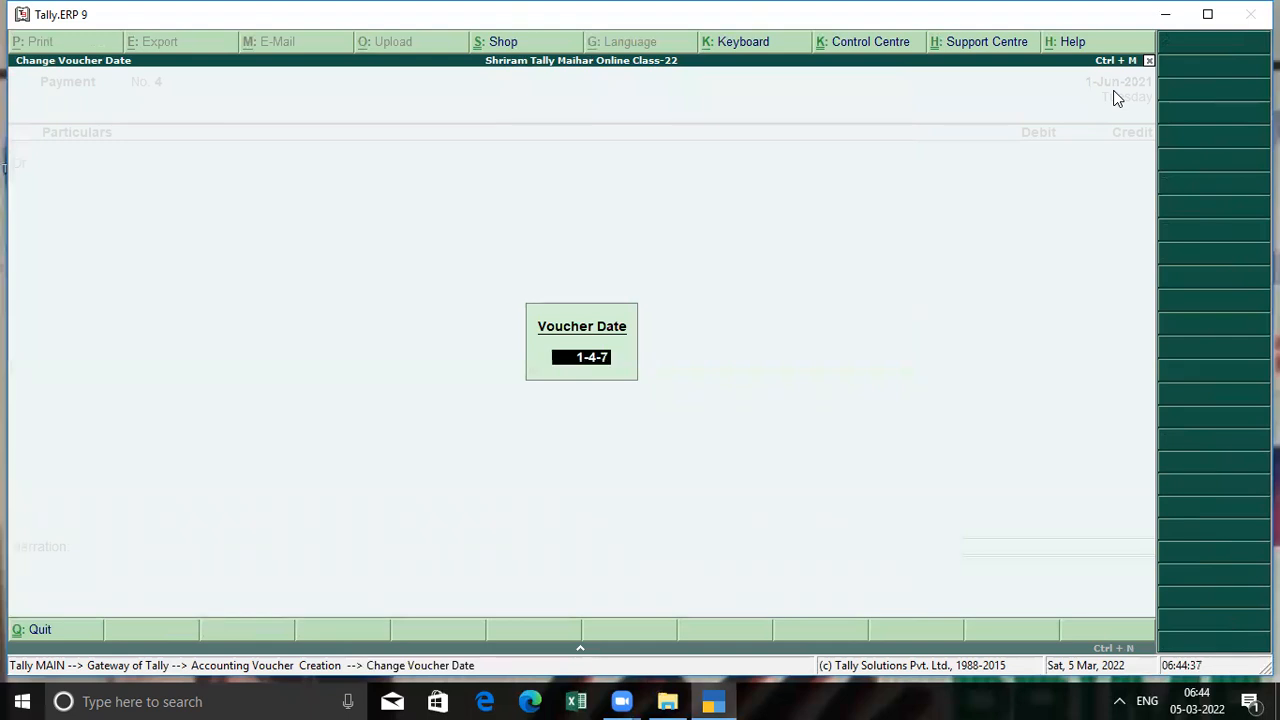
pyautogui.press('BackSpace')
pyautogui.press('BackSpace')
pyautogui.press('BackSpace')
pyautogui.write('7-21')
pyautogui.press('Return')
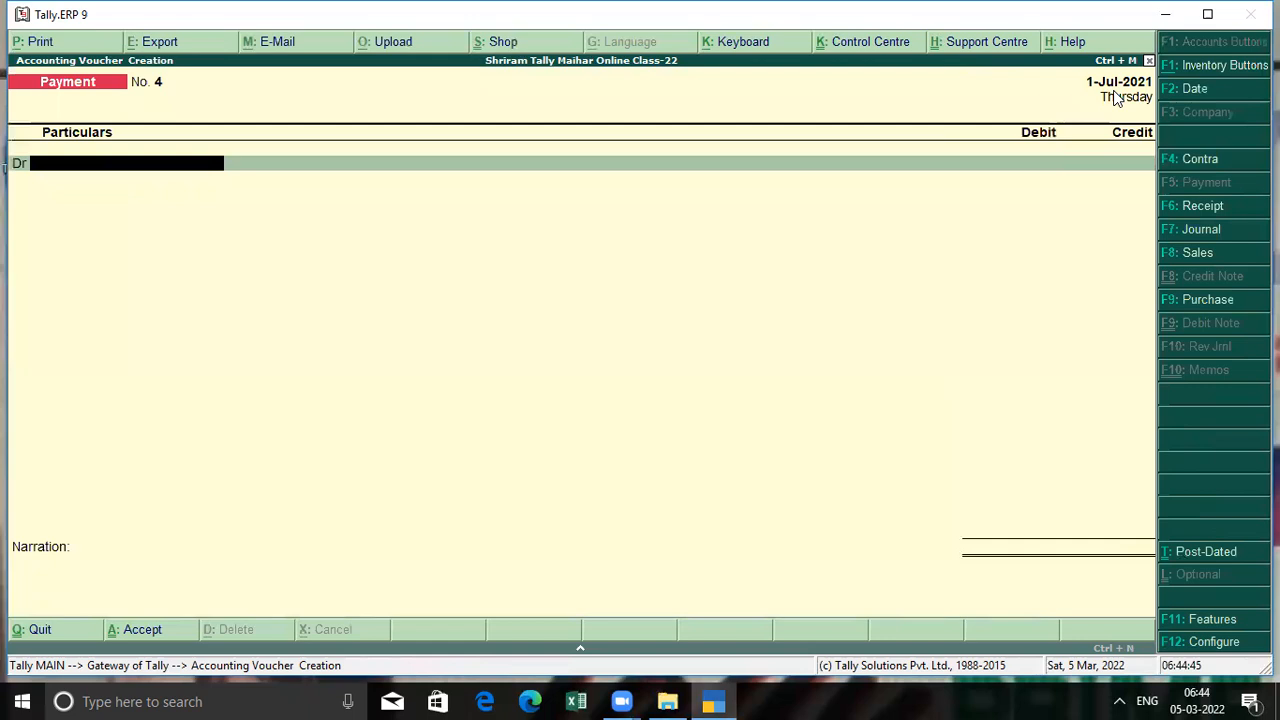
# Create a ledger named Rent Exp. under Direct Expenses for the debit line of the July voucher
pyautogui.hotkey('alt', 'c')
pyautogui.write('Rent')
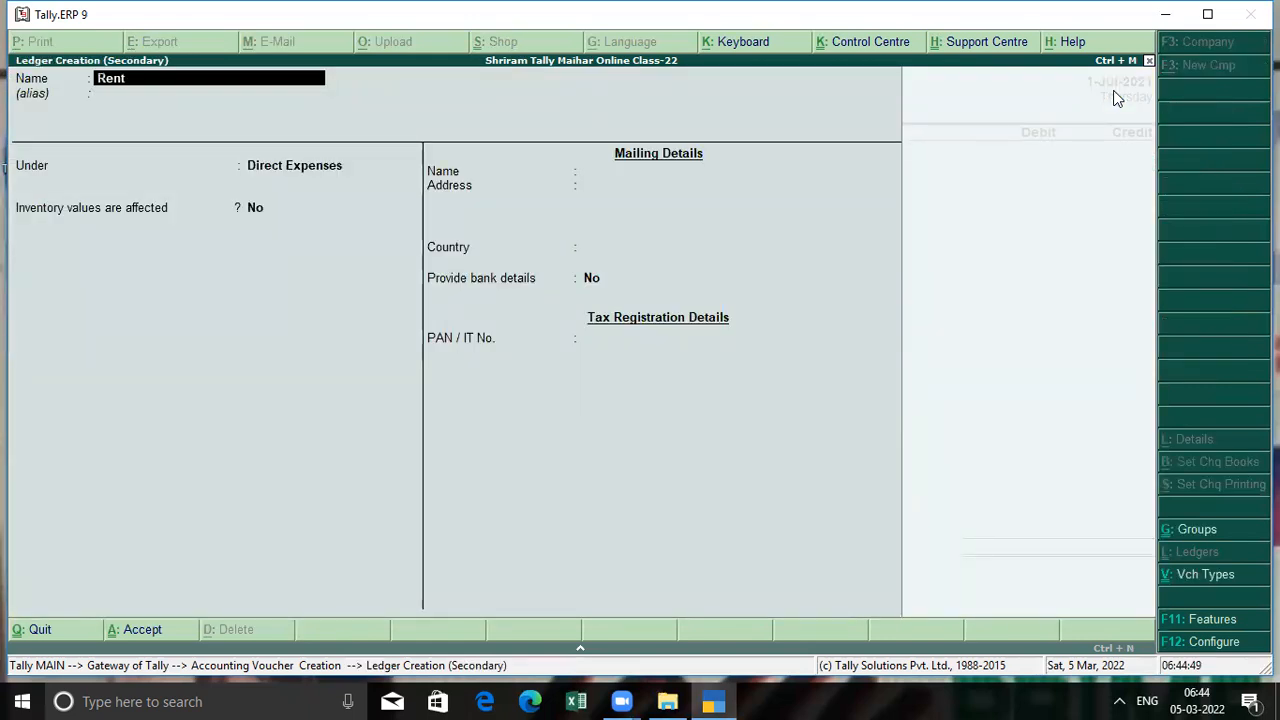
pyautogui.write(' Exp.')
pyautogui.press('Return')
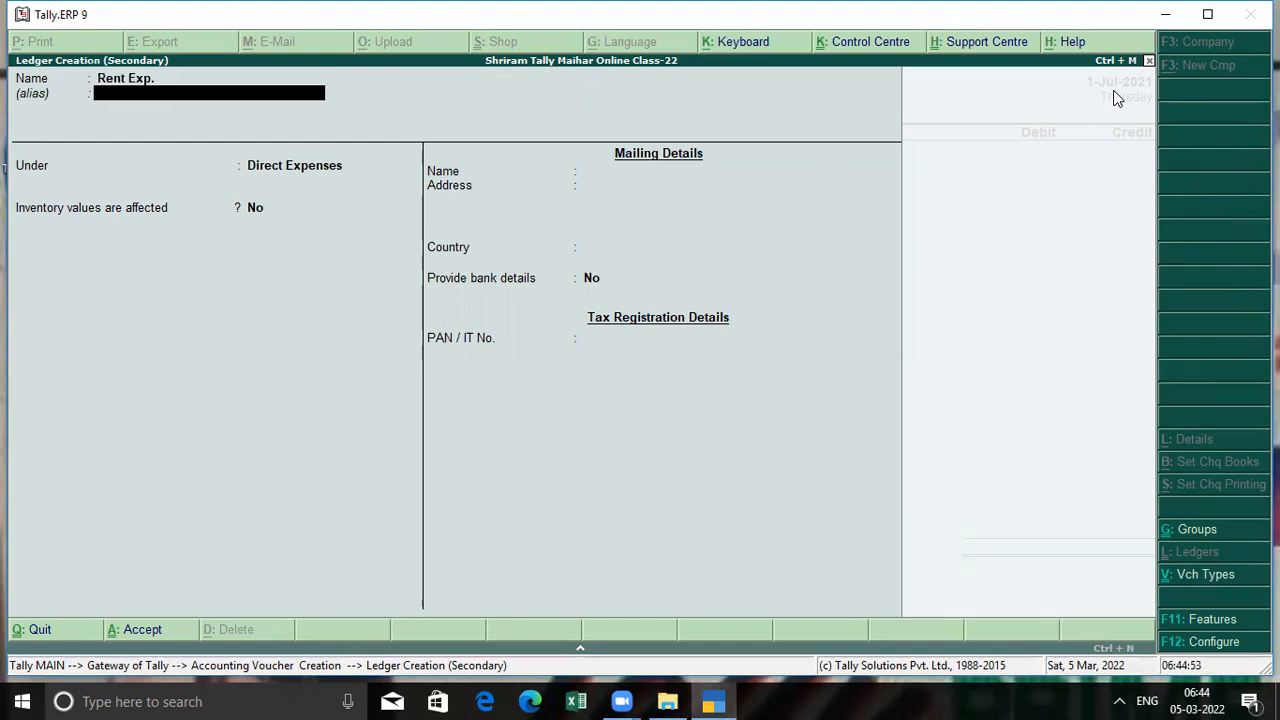
pyautogui.hotkey('ctrl', 'a')
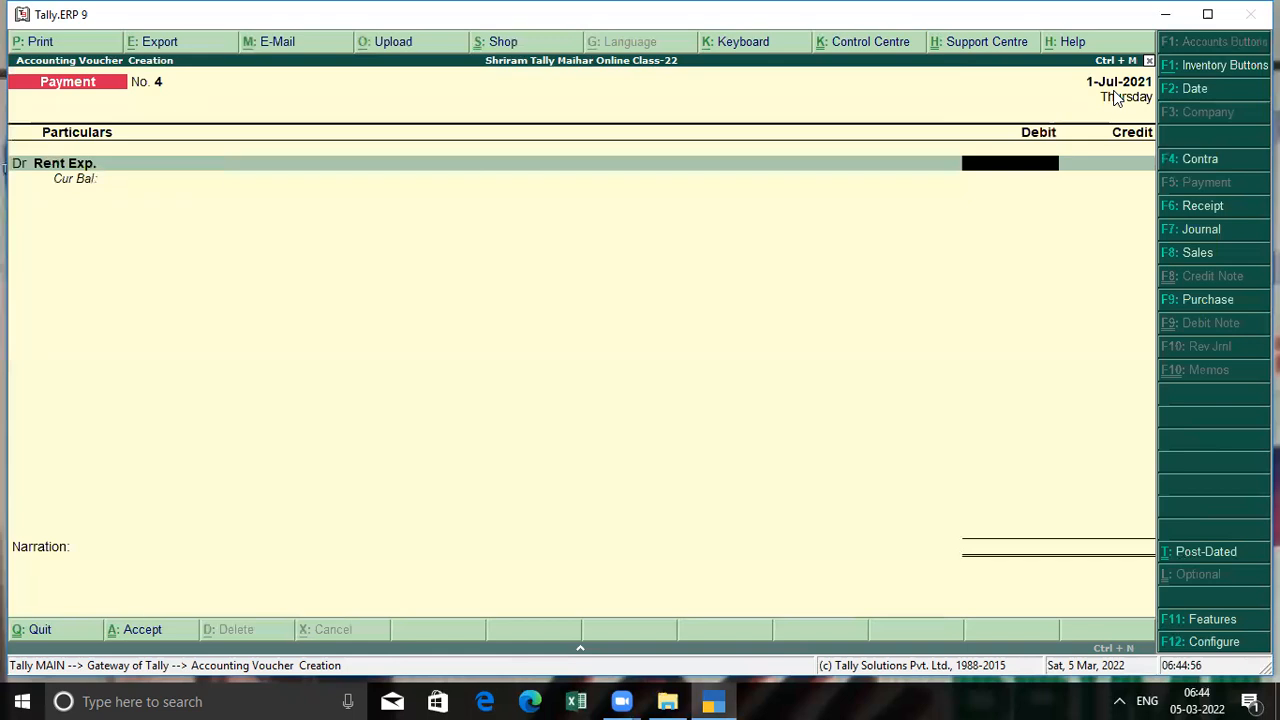
# Enter a debit of 800 for Rent Exp., credit Cash for the same amount and save the payment voucher
pyautogui.write('800')
pyautogui.press('Return')
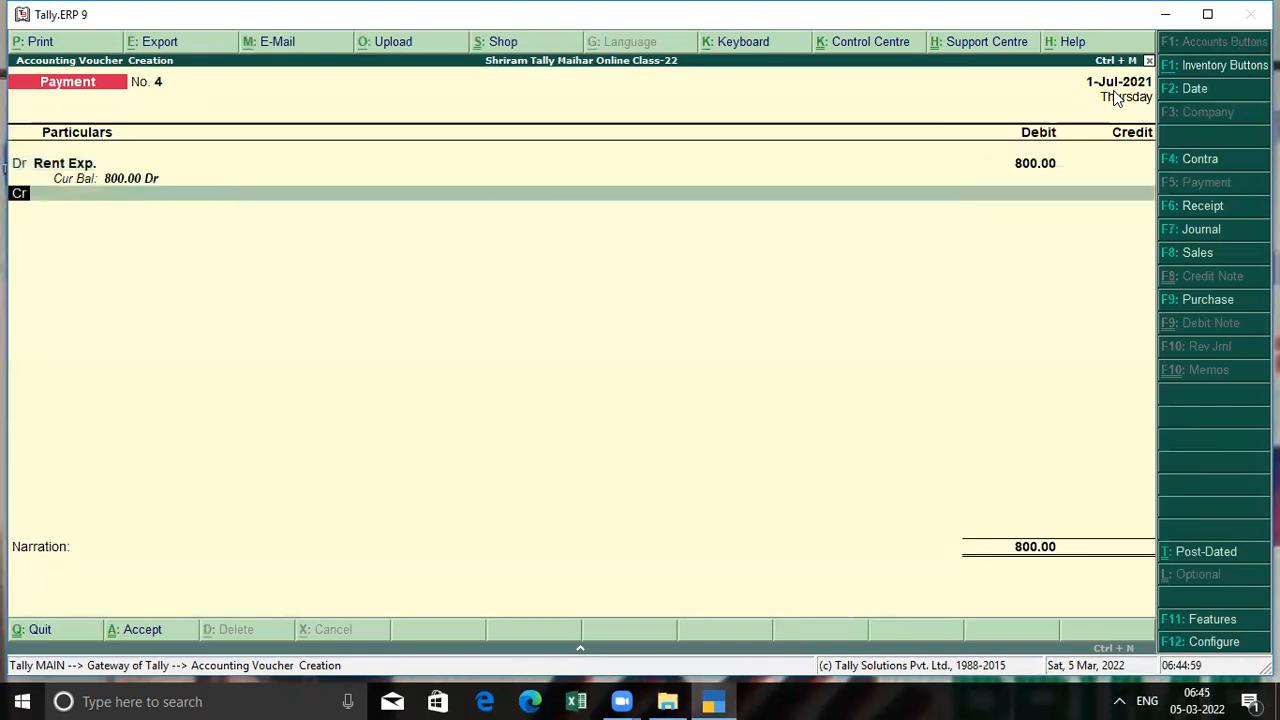
pyautogui.press('Return')
pyautogui.press('Return')
pyautogui.press('Return')
pyautogui.press('Return')
pyautogui.press('Return')
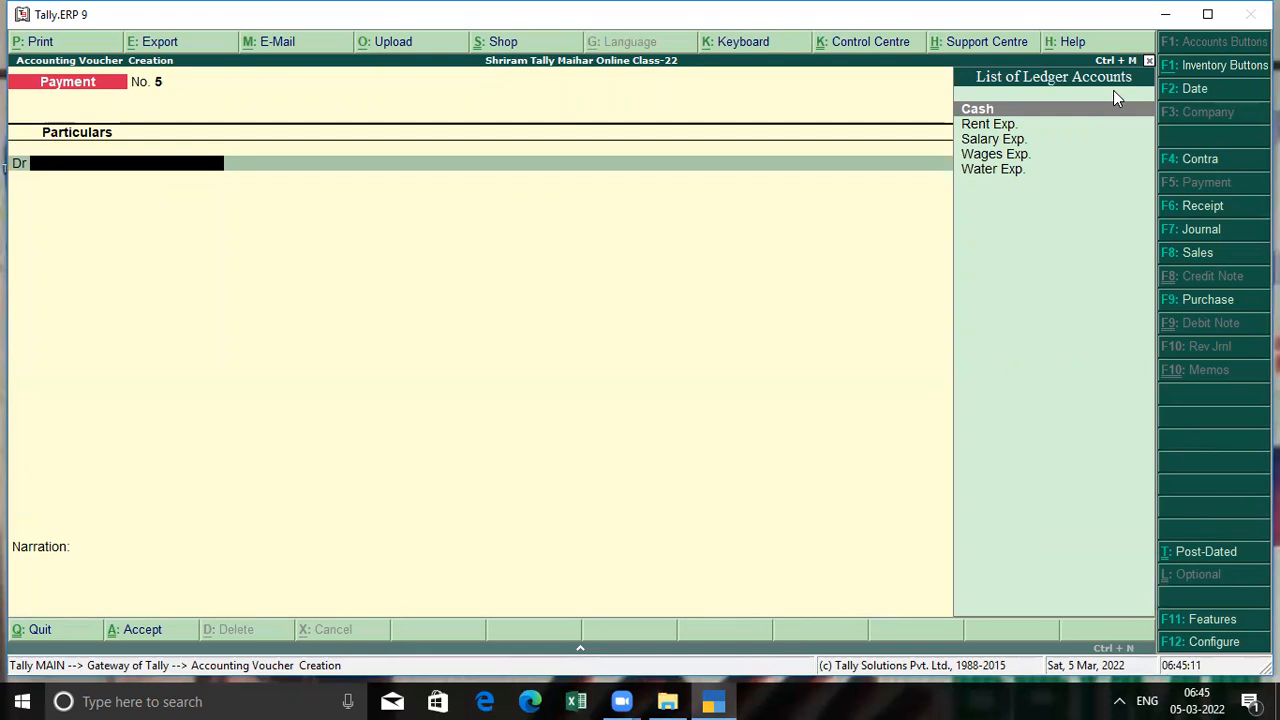
# Leave voucher entry, open the Day Book and view the details of the Rent Exp. payment voucher
pyautogui.press('Escape')
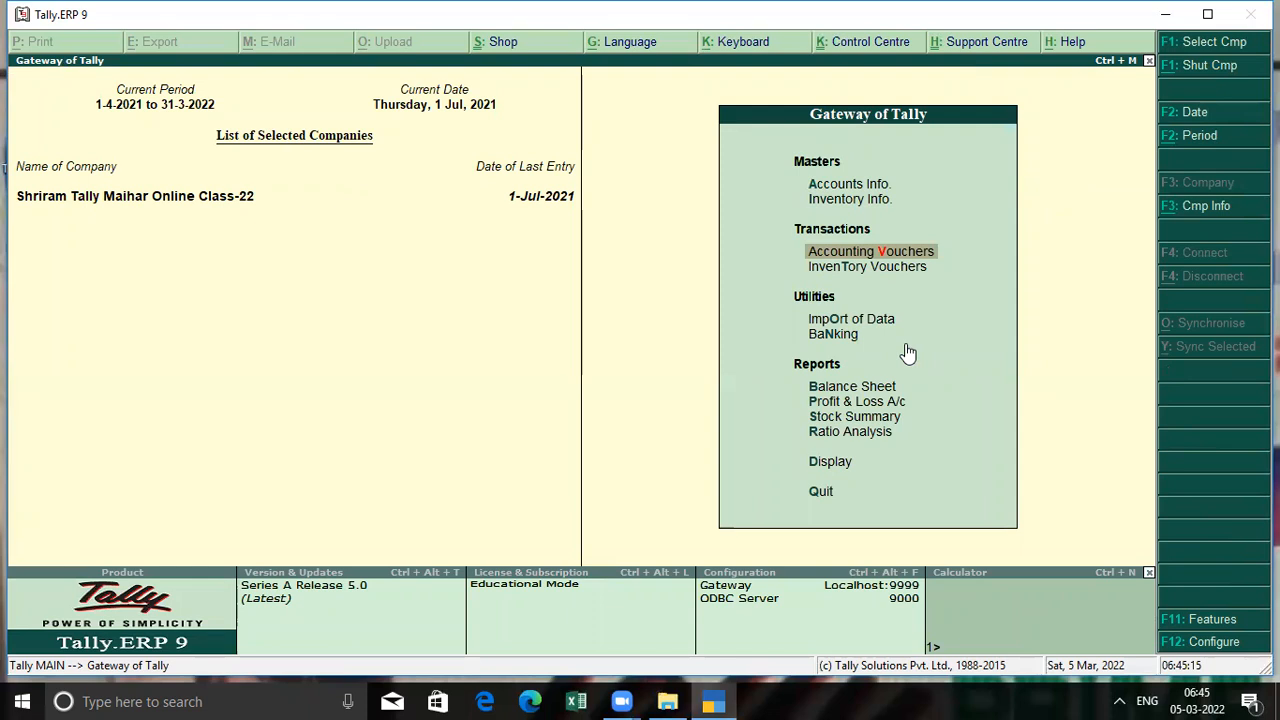
pyautogui.press('d')
pyautogui.press('Return')
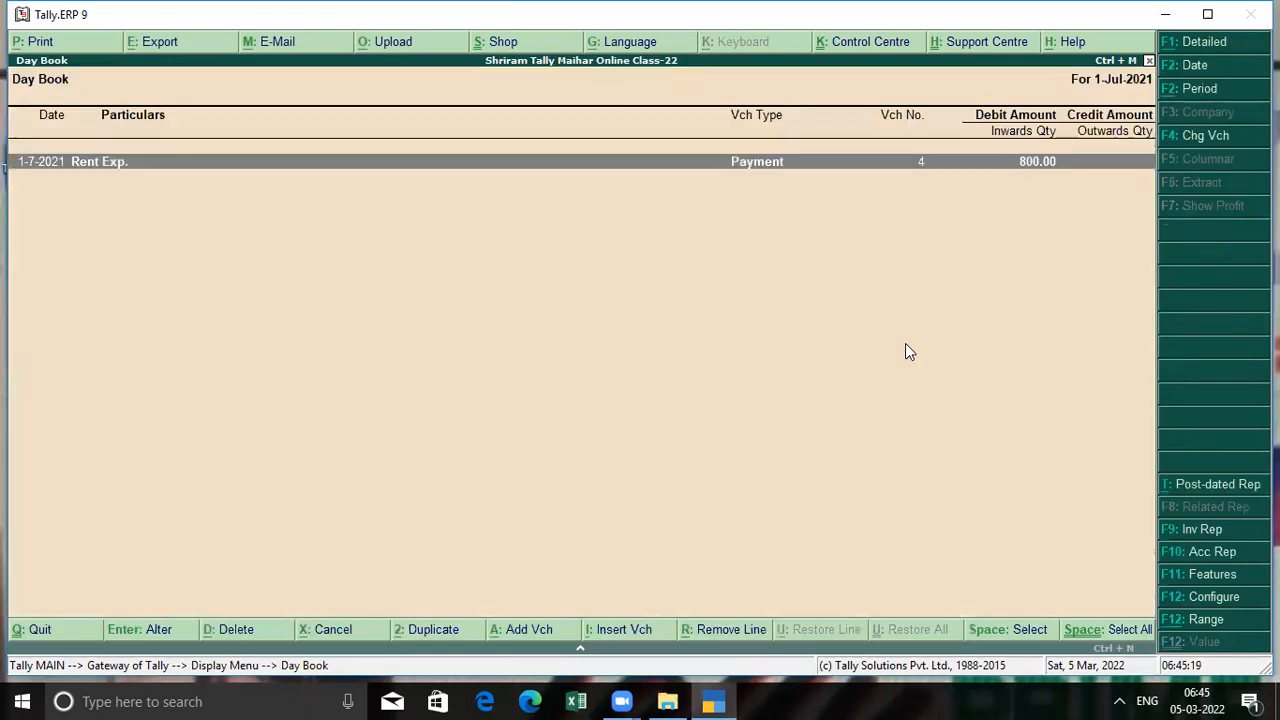
pyautogui.click(88, 163)
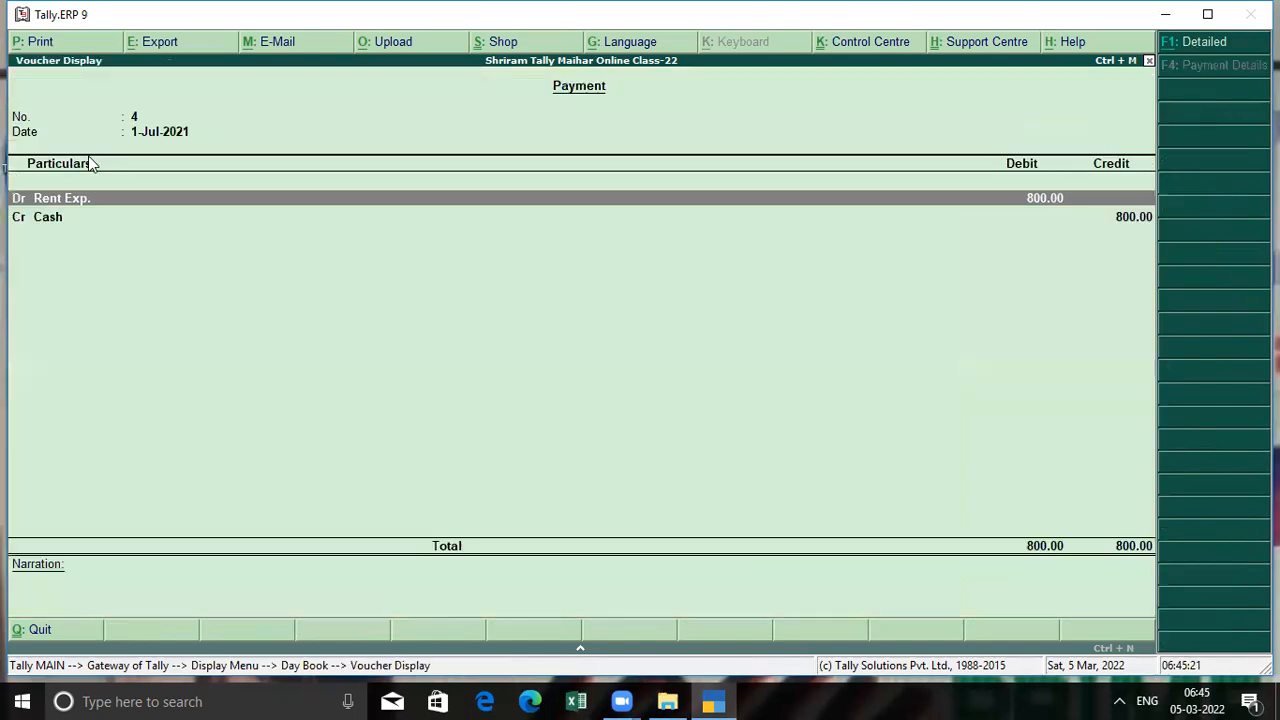
pyautogui.press('Escape')
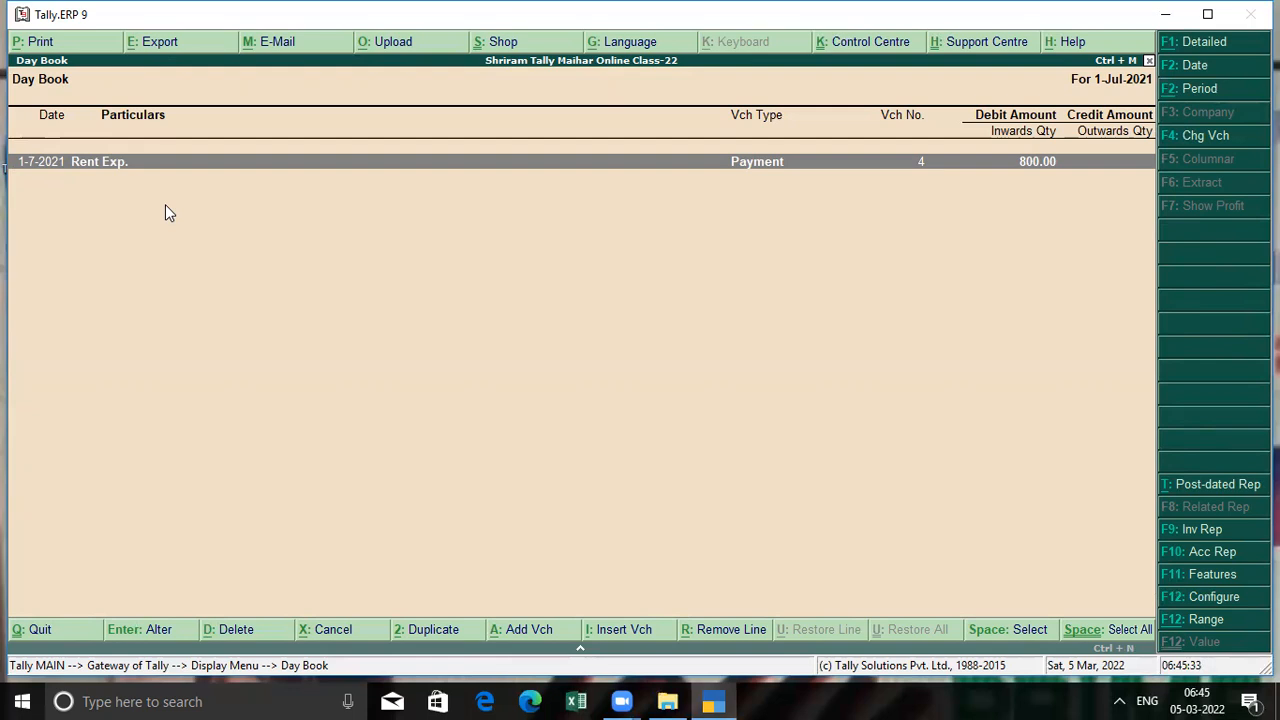
# View the Day Book for the period 1-4-2021 to 1-7-2021, then close it
pyautogui.hotkey('alt', 'F2')
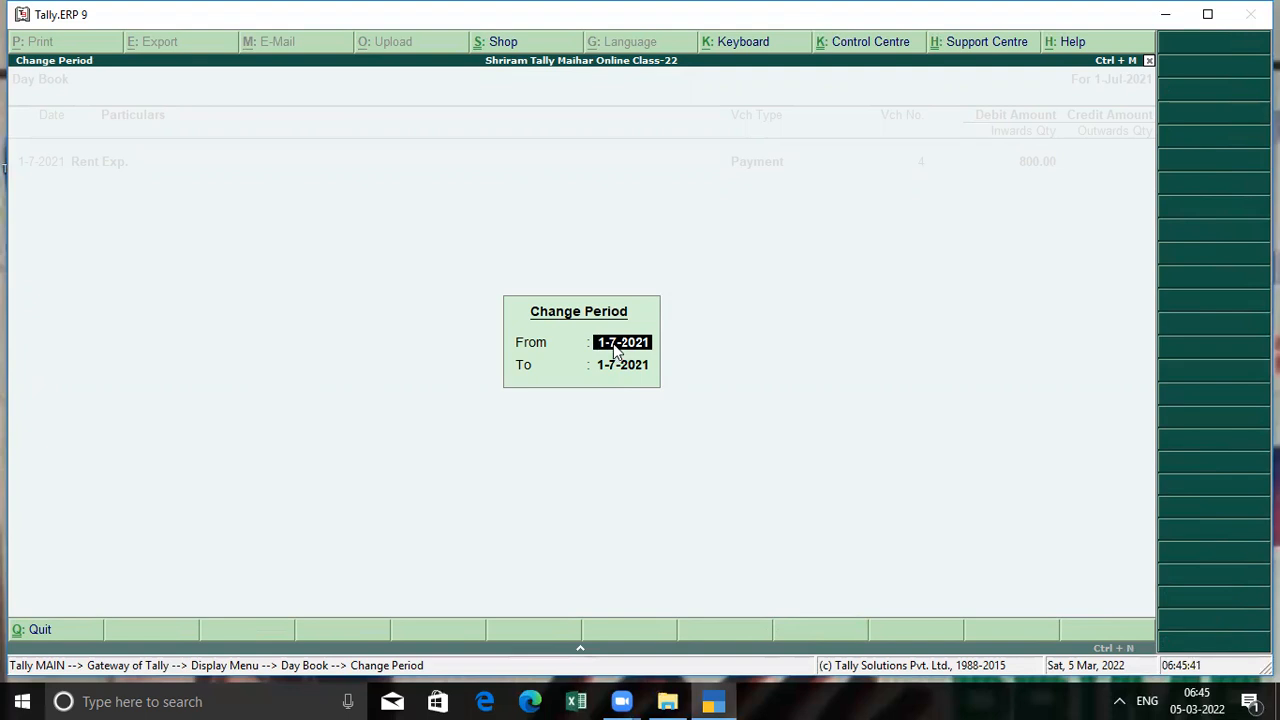
pyautogui.write('1-4-2021')
pyautogui.press('Return')
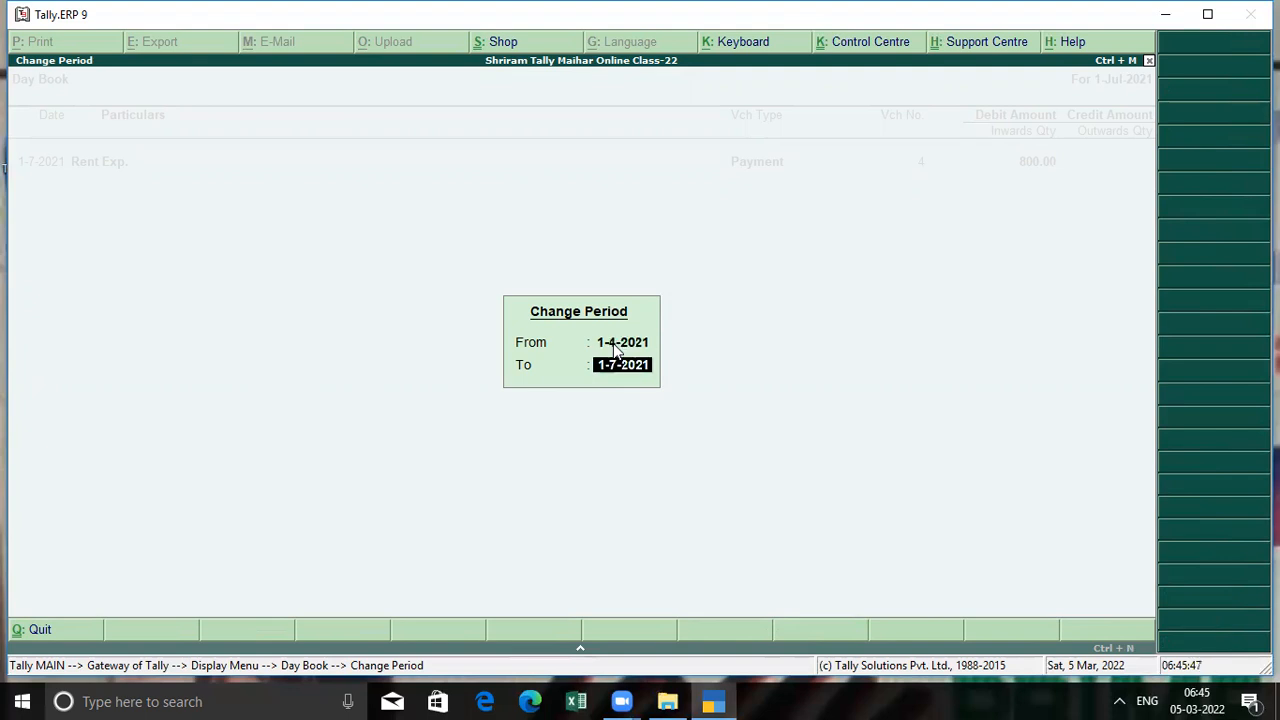
pyautogui.press('Return')
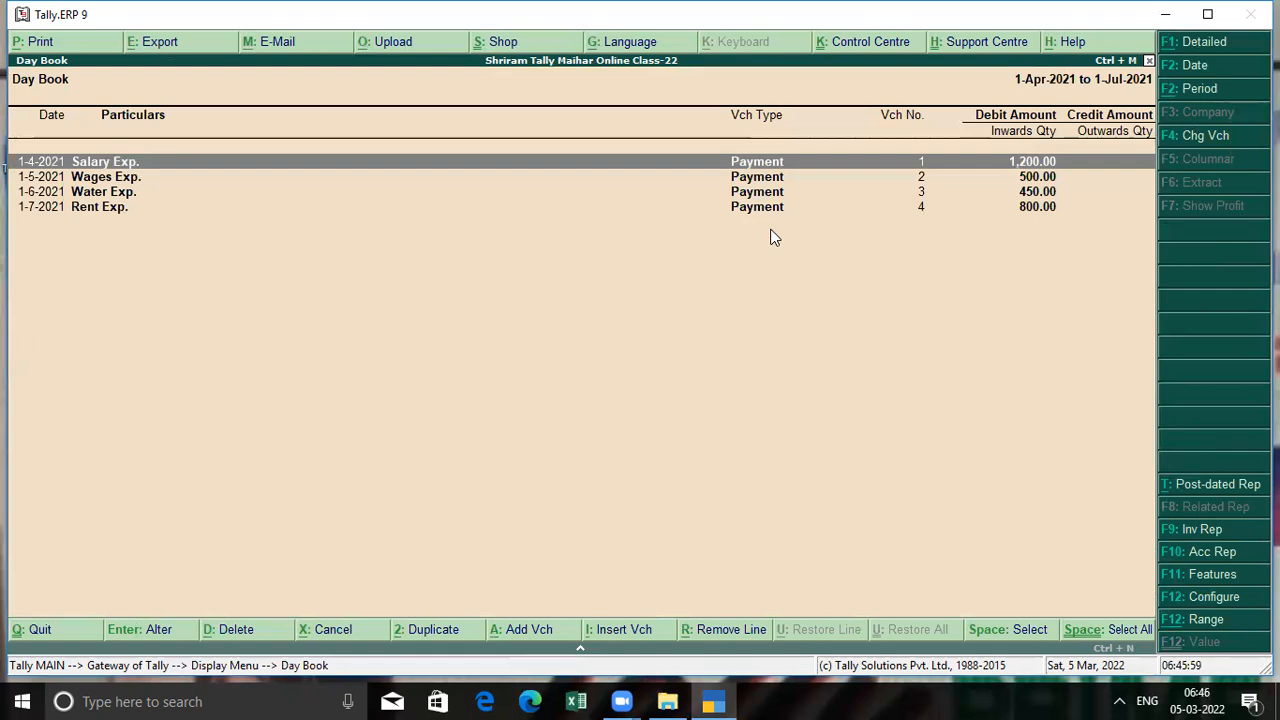
pyautogui.press('Escape')
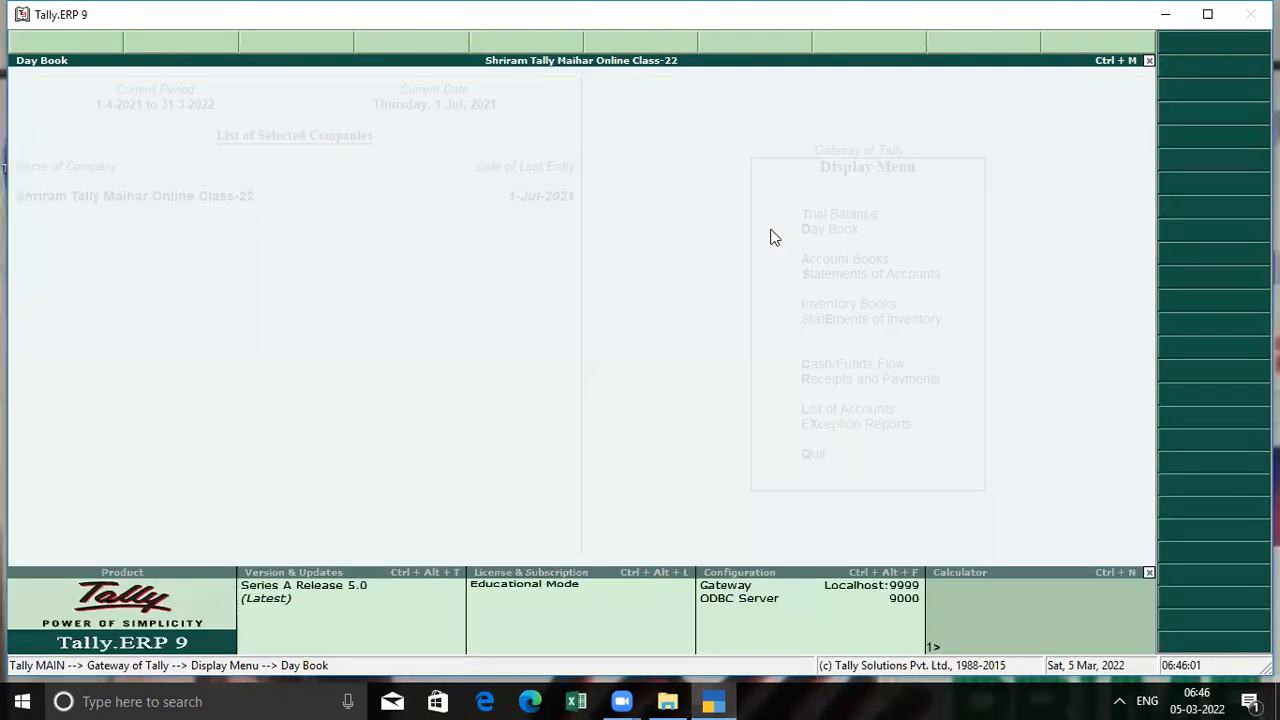
# Reopen the Day Book and view its vouchers for the full year, from 1-4-2021 to 31-3-22
pyautogui.press('Return')
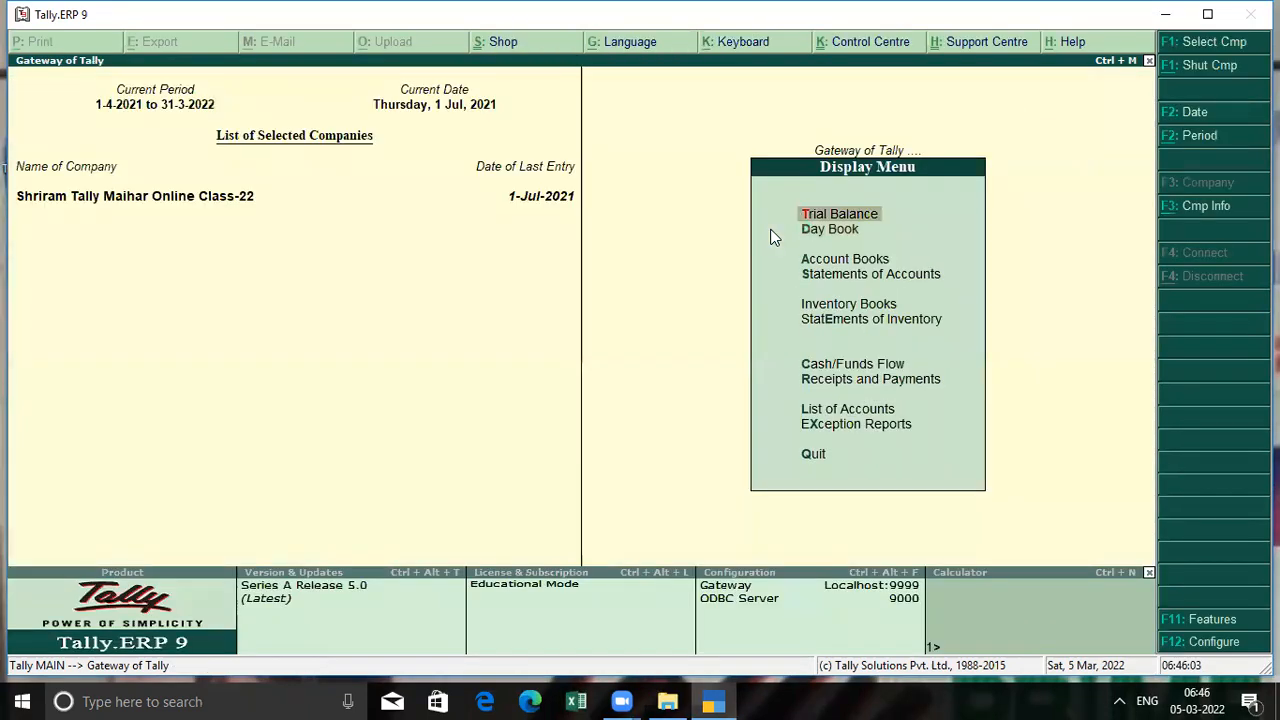
pyautogui.press('Down')
pyautogui.press('Return')
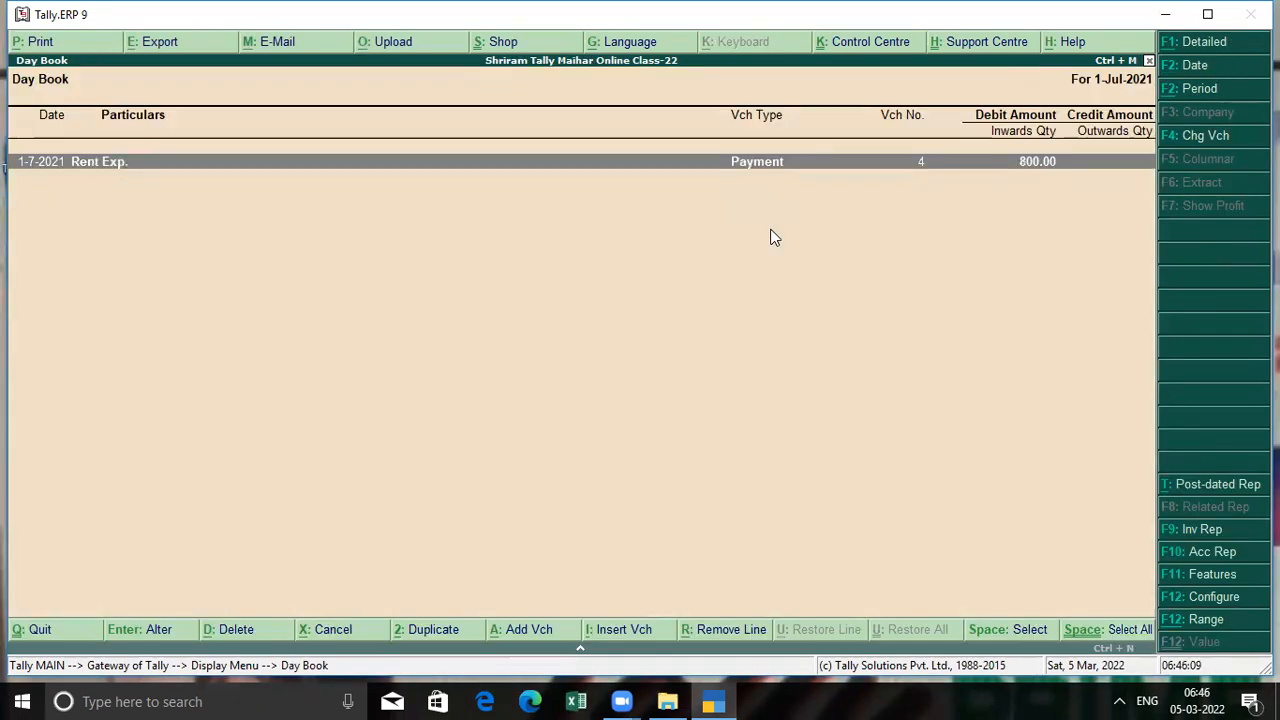
pyautogui.hotkey('alt', 'F2')
pyautogui.write('1-4-202')
pyautogui.write('1')
pyautogui.press('Return')
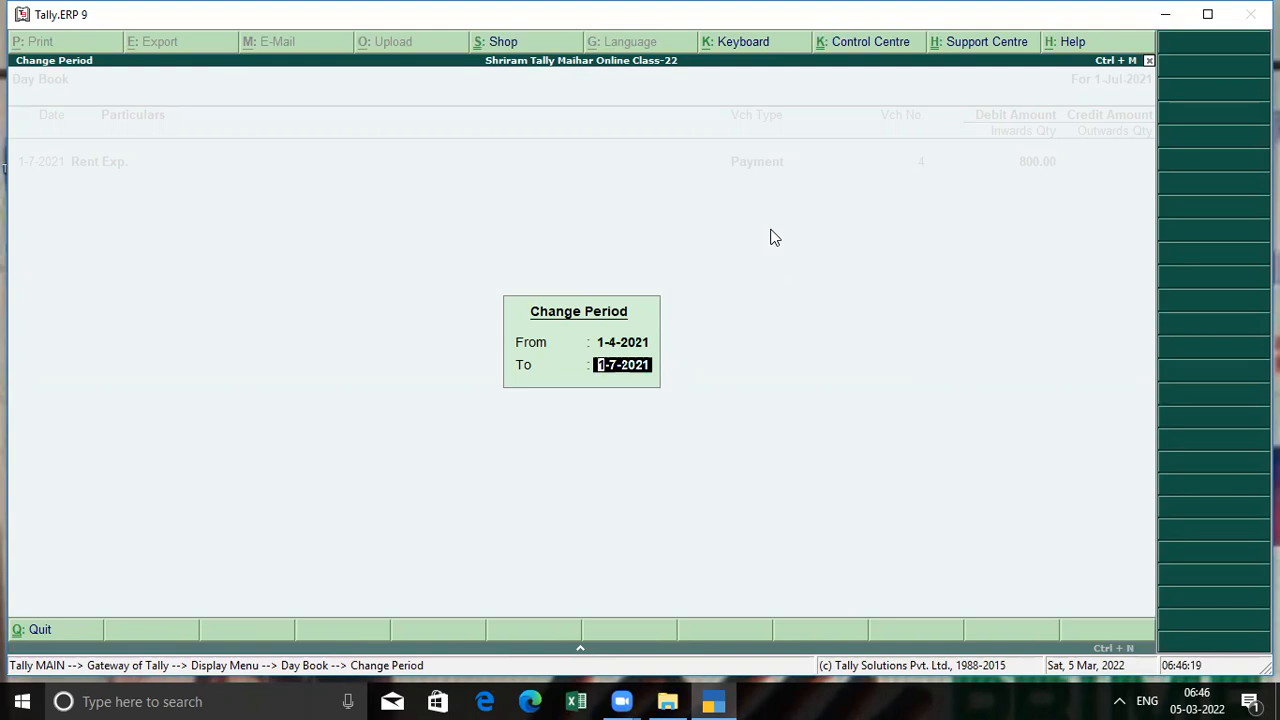
pyautogui.write('31-2')
pyautogui.press('BackSpace')
pyautogui.write('3-22')
pyautogui.press('Return')
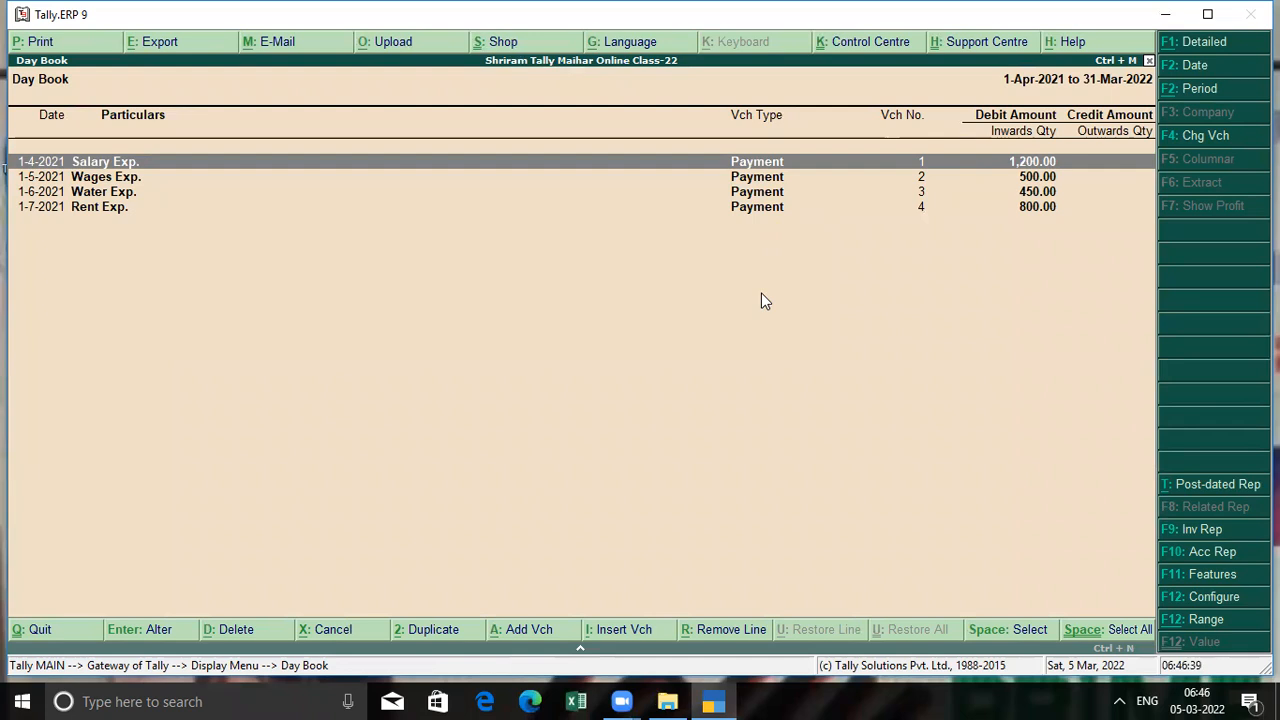
pyautogui.press('Escape')
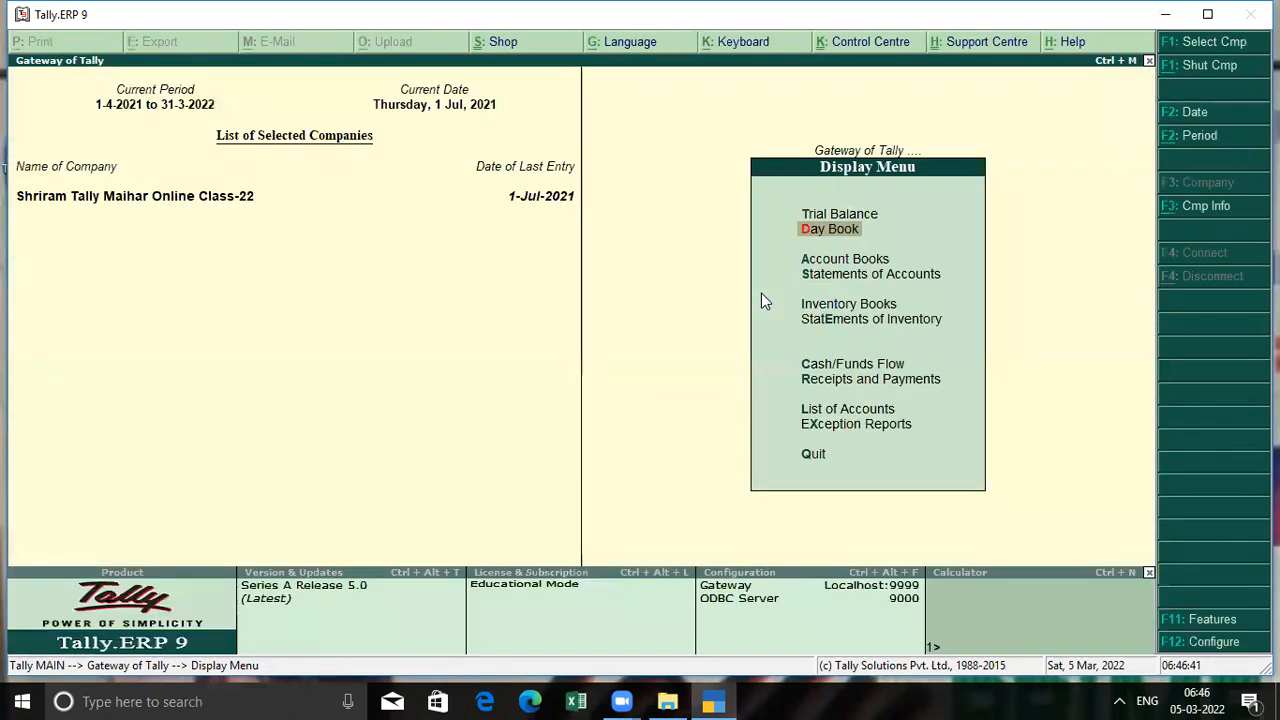
# Open the Cash ledger from the account books and show its vouchers from 1-4-2021 to 1-7-2021
pyautogui.press('Down')
pyautogui.press('Return')
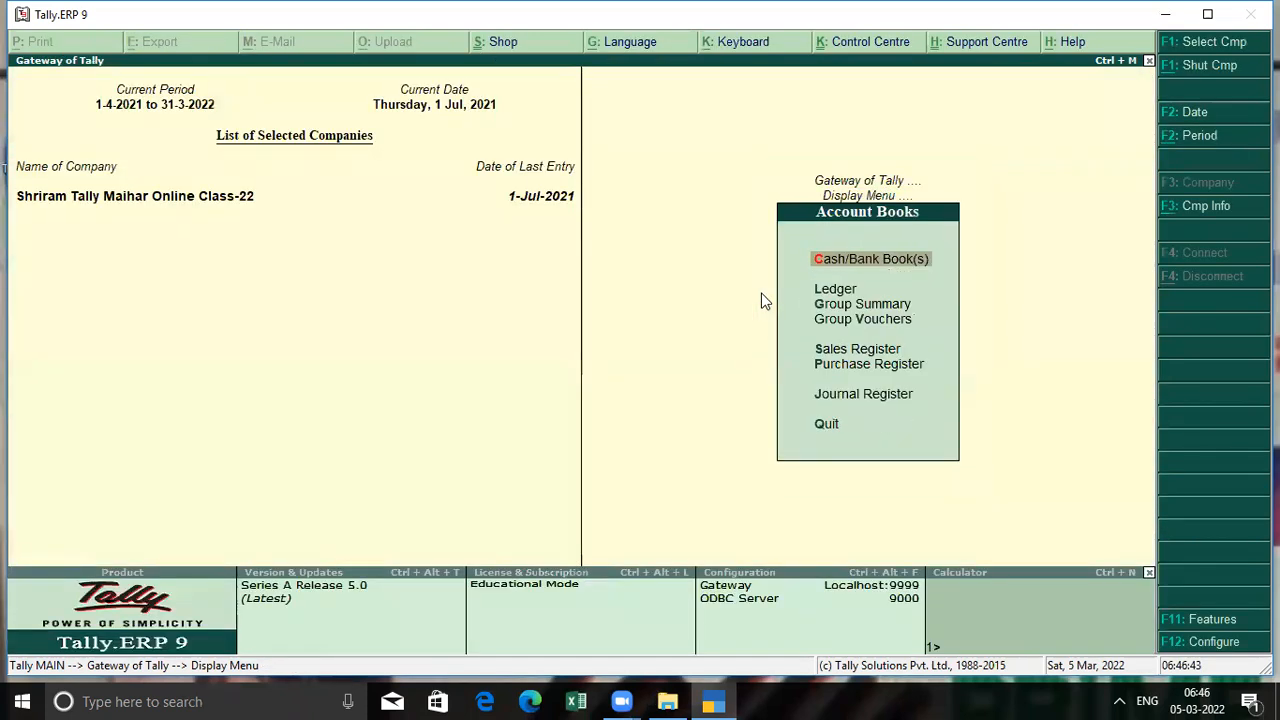
pyautogui.press('Down')
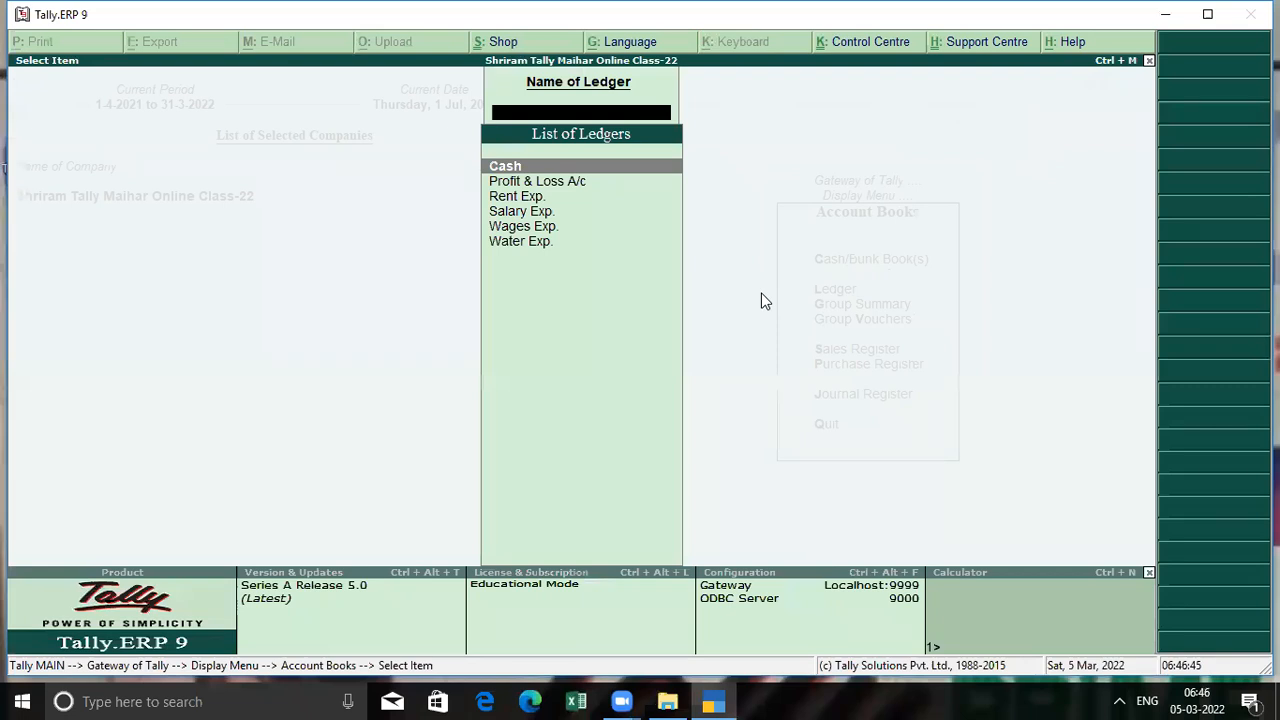
pyautogui.press('Return')
pyautogui.press('F2')
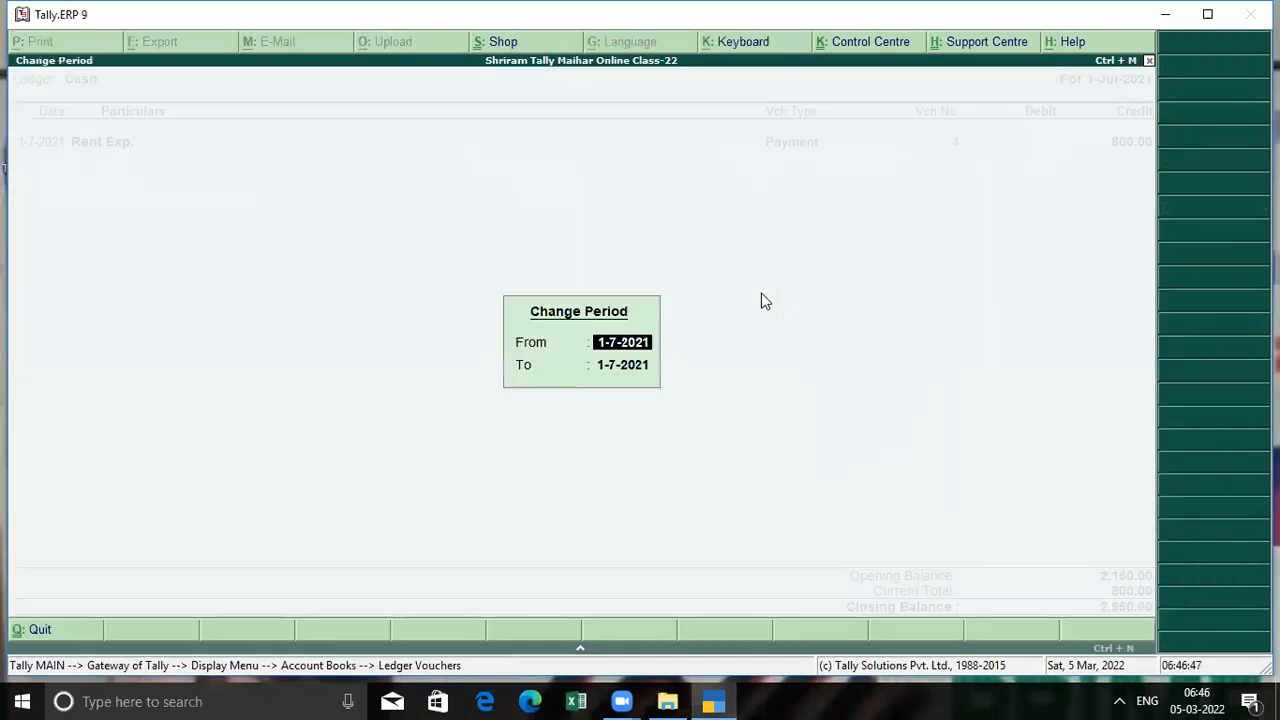
pyautogui.write('1-4-2021')
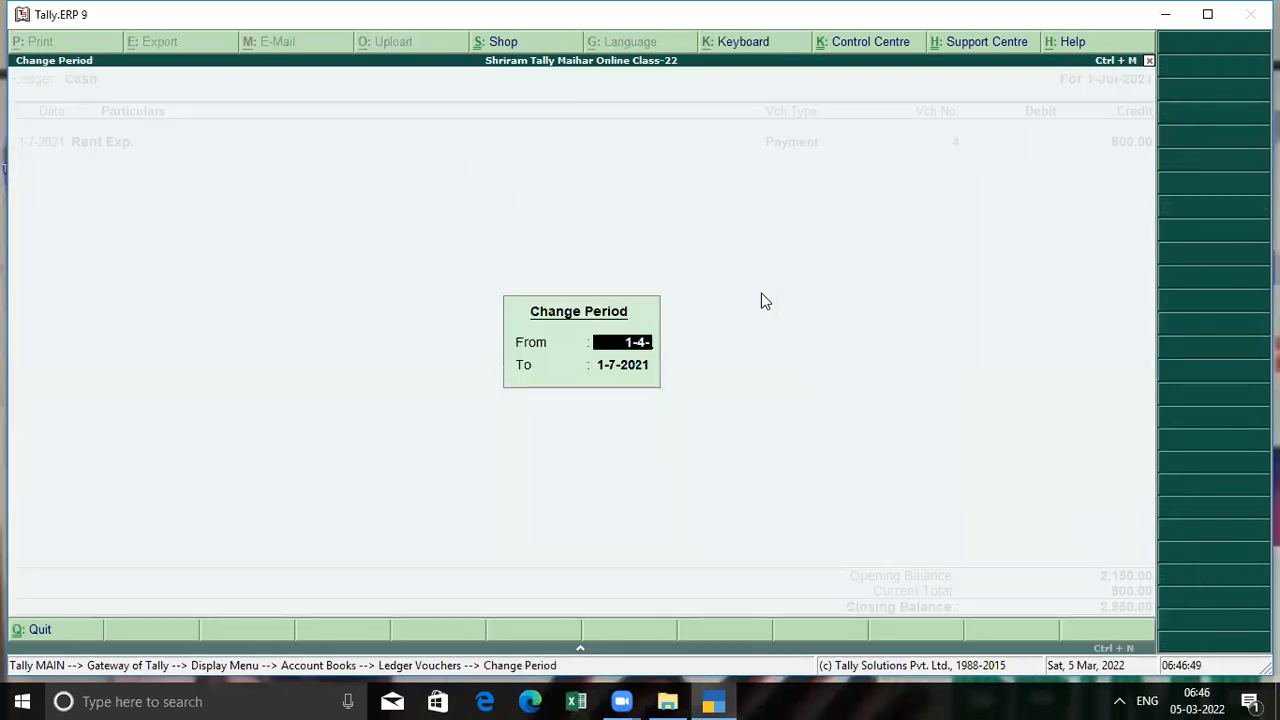
pyautogui.press('Return')
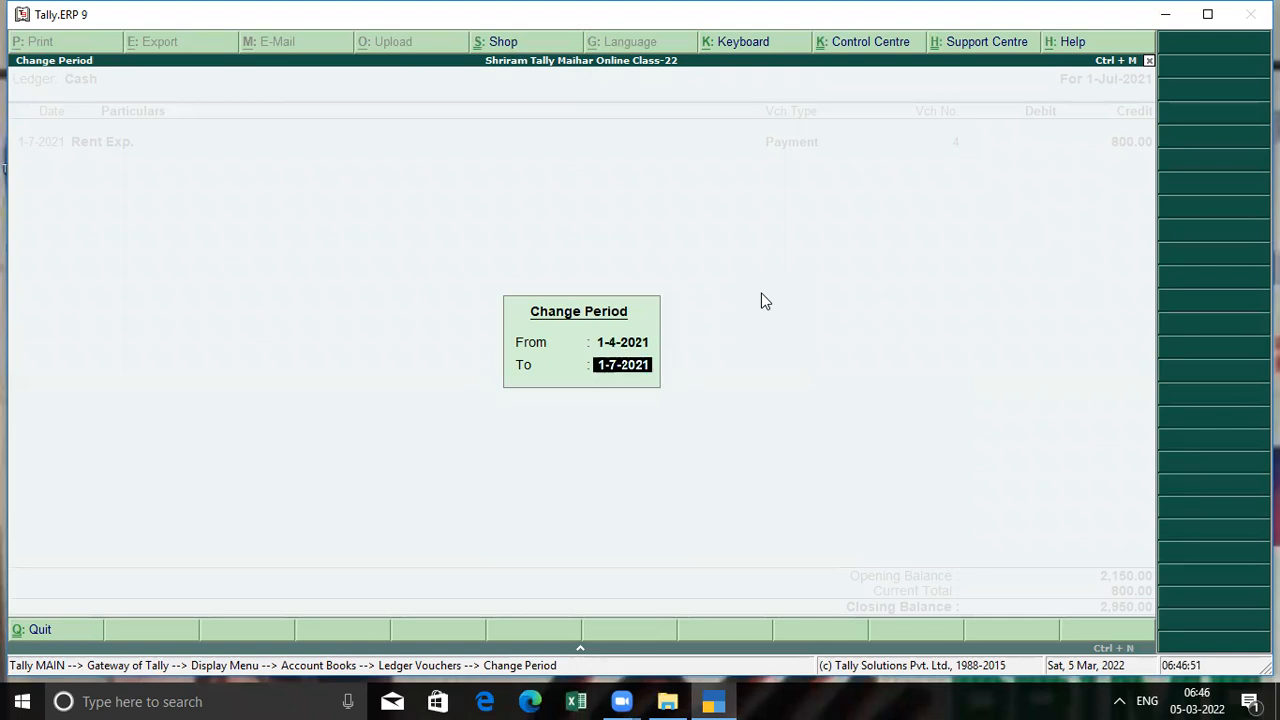
pyautogui.press('Return')
# Preview the Cash Book printout at enlarged size, then return to the Display Menu
pyautogui.hotkey('alt', 'p')
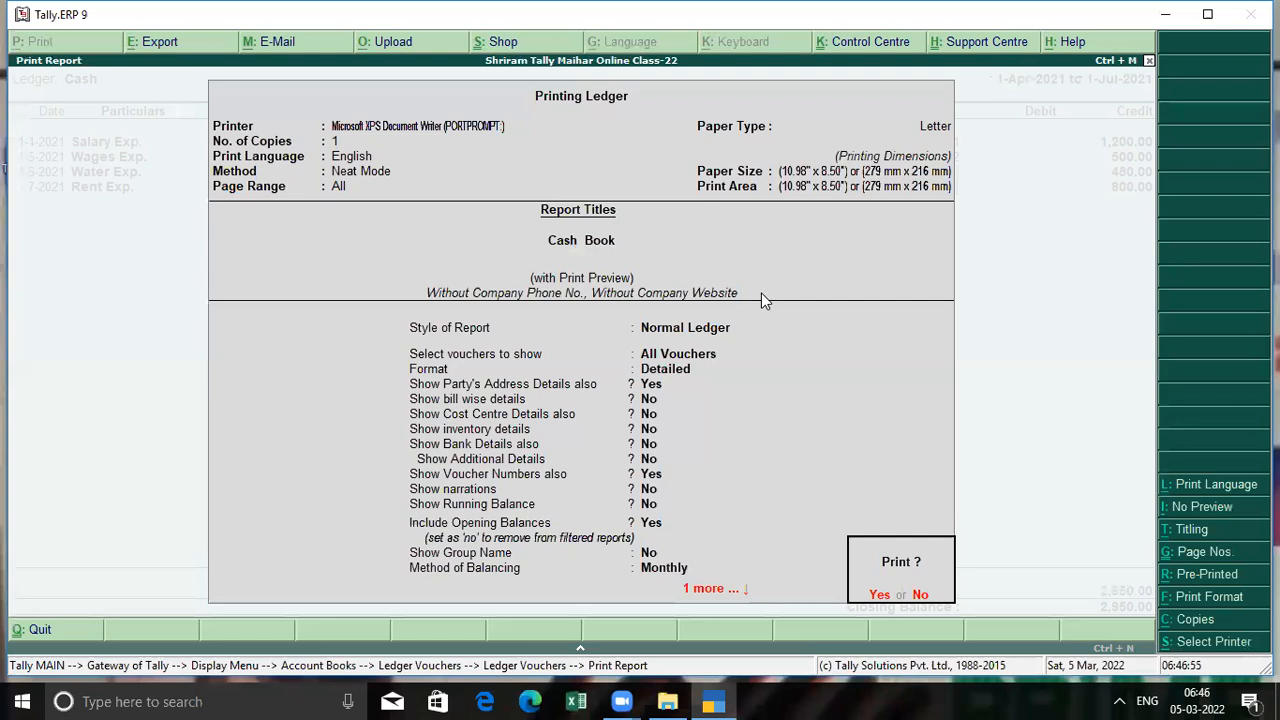
pyautogui.press('Return')
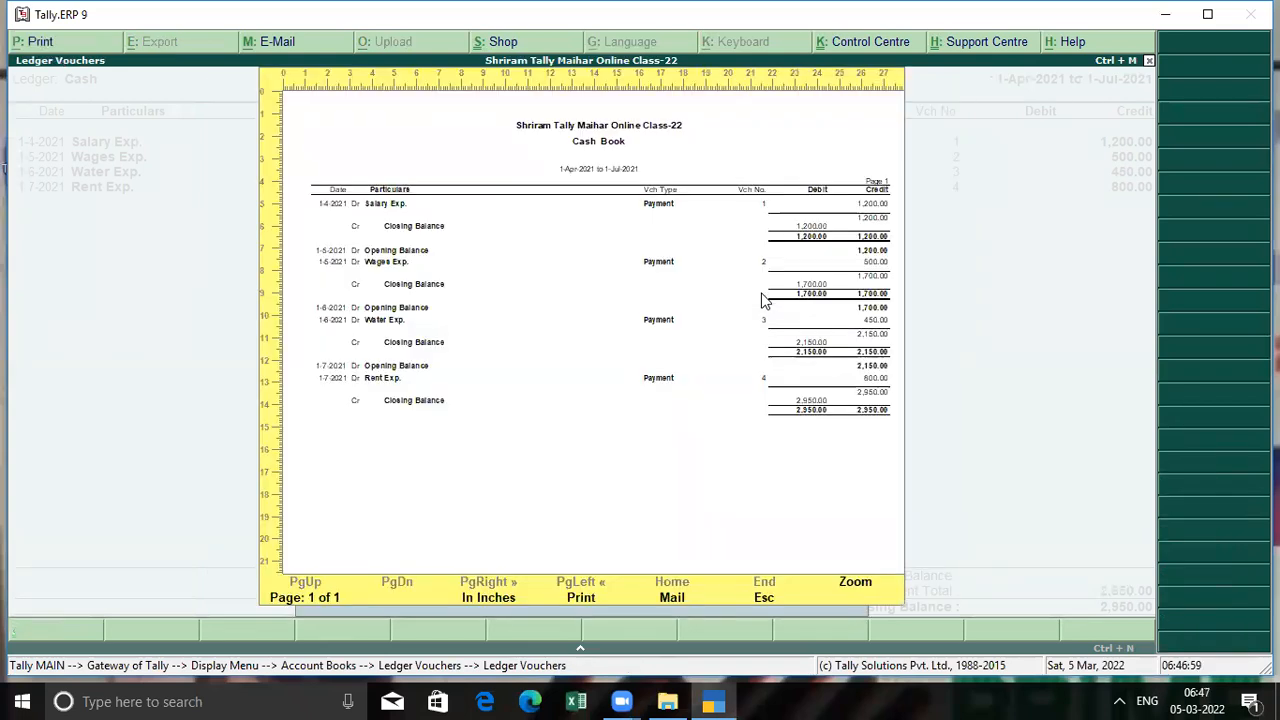
pyautogui.hotkey('alt', 'z')
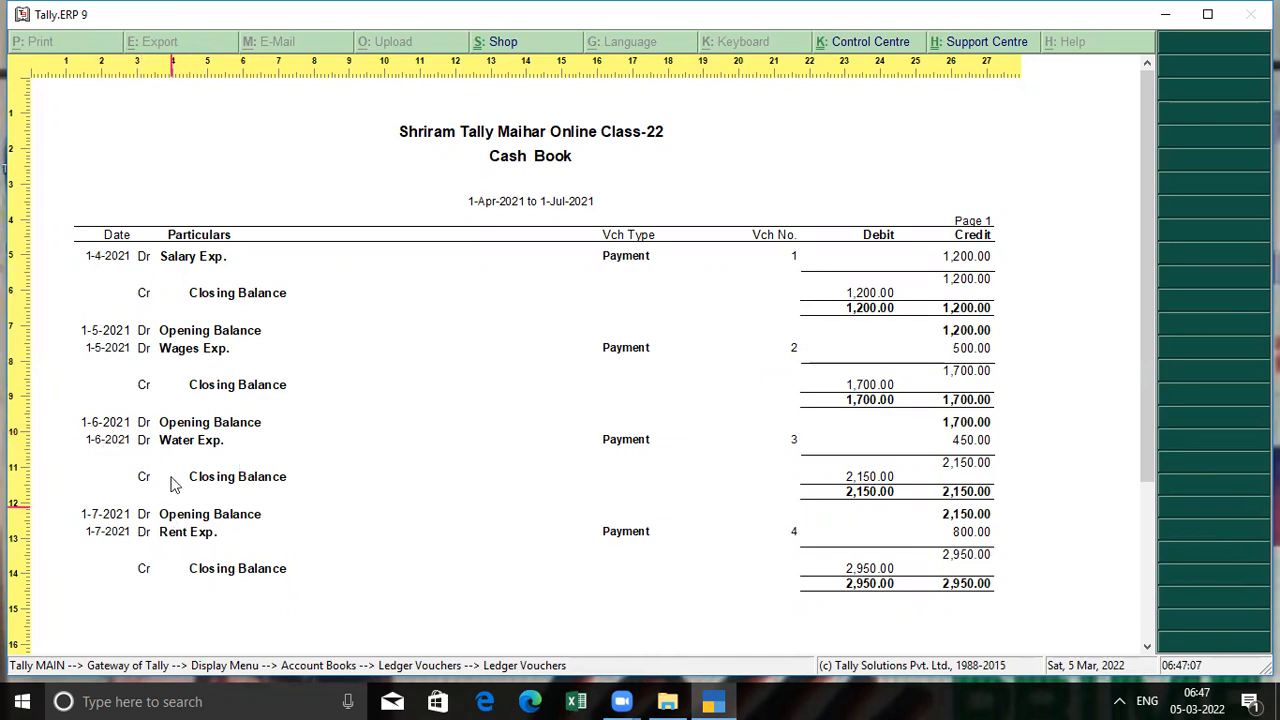
pyautogui.press('Escape')
pyautogui.press('Escape')
pyautogui.press('Escape')
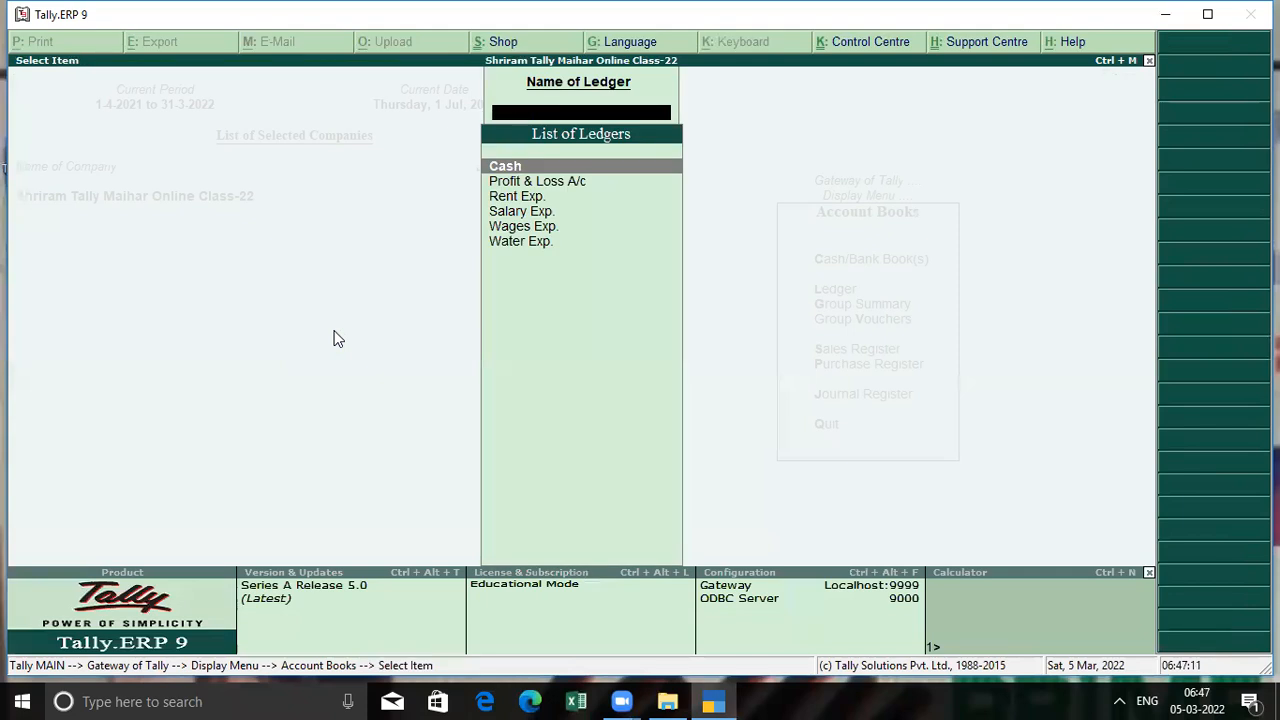
pyautogui.press('Escape')
pyautogui.press('Escape')
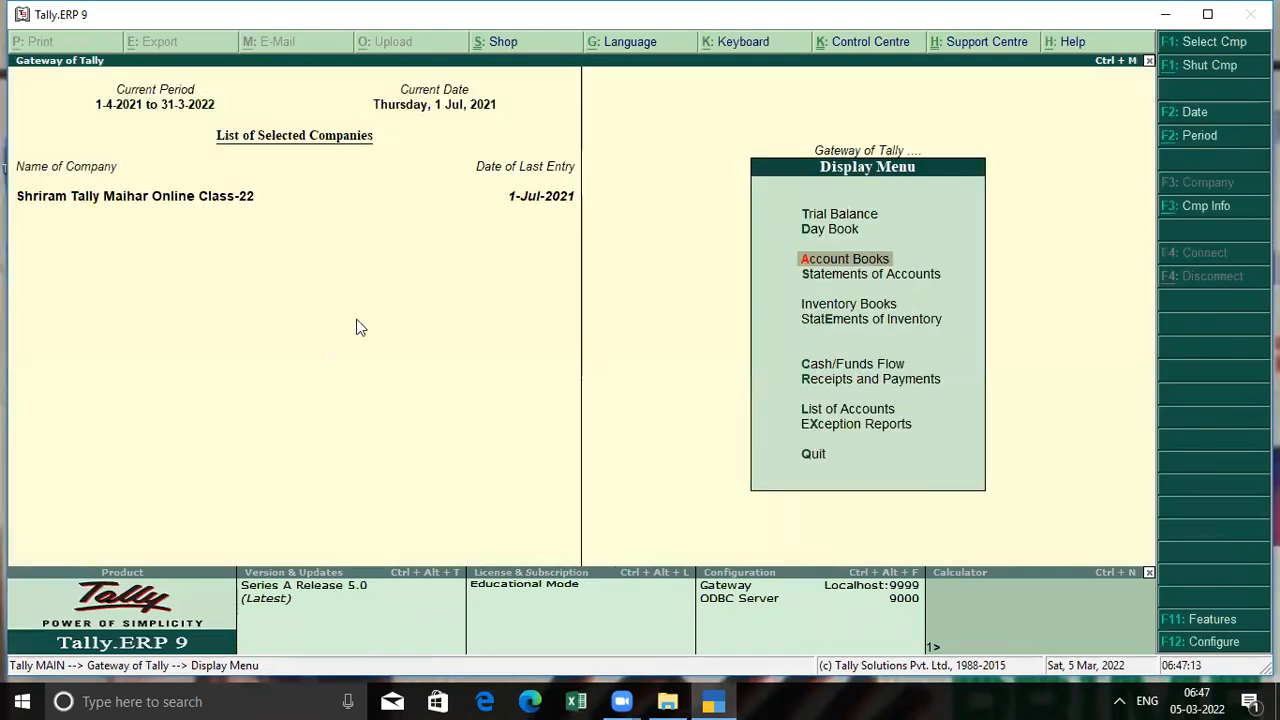